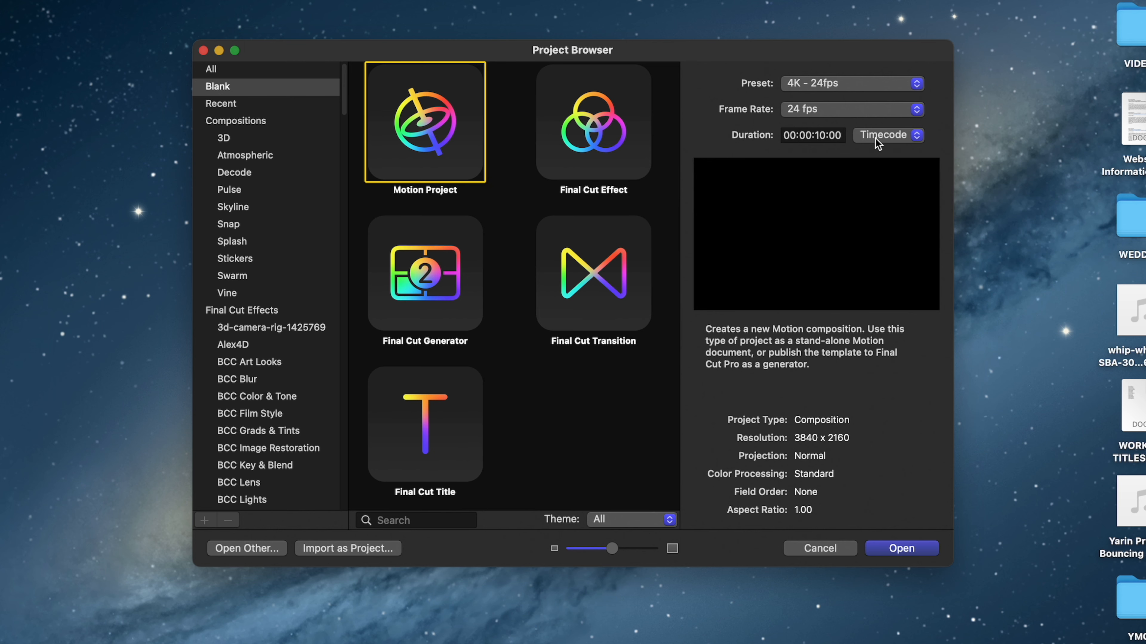
Create a blank 4K 24 fps Motion project lasting 10 seconds and import CUTOUT RK TREAT.png from the POLYCAM folder.
{"action": "left_click", "coordinate": [936, 556]}
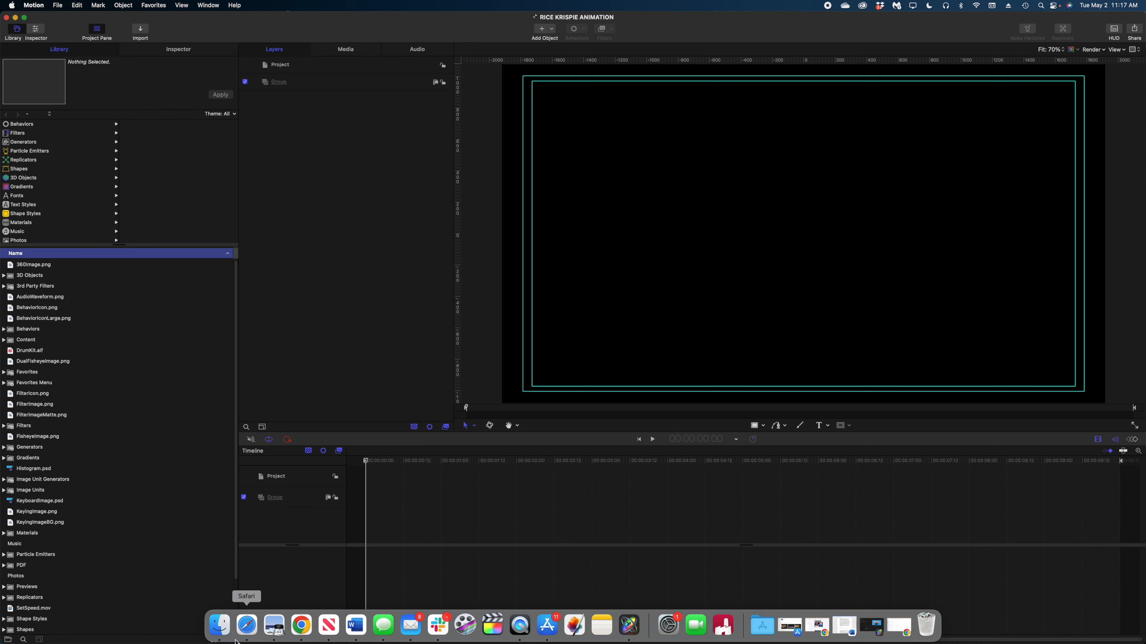
{"action": "left_click", "coordinate": [248, 624]}
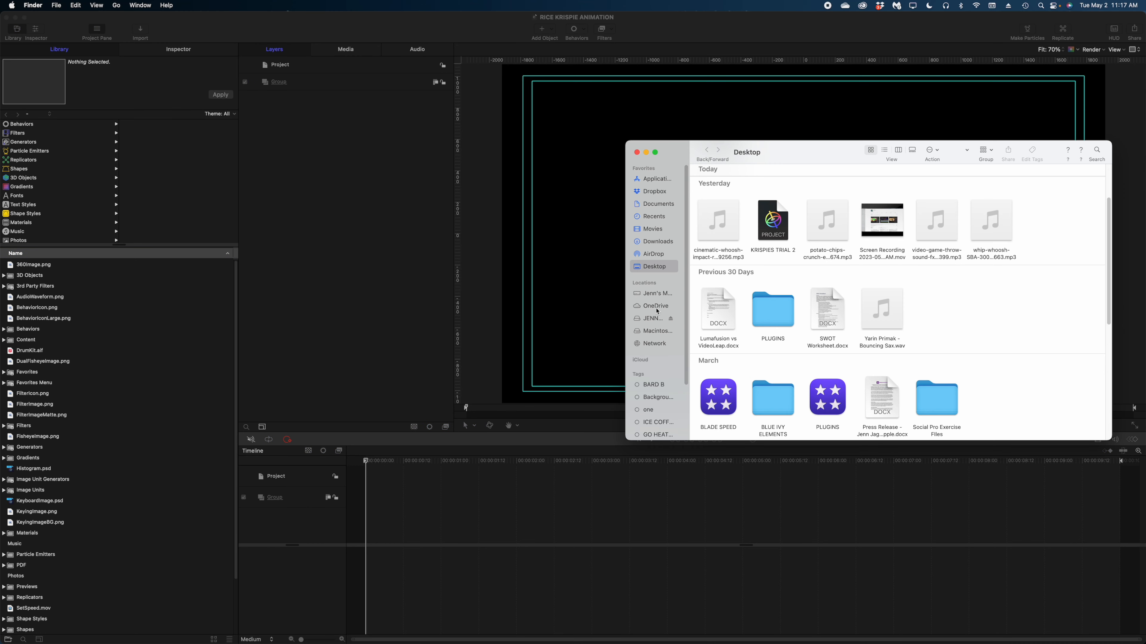
{"action": "left_click", "coordinate": [654, 319]}
{"action": "double_click", "coordinate": [720, 189]}
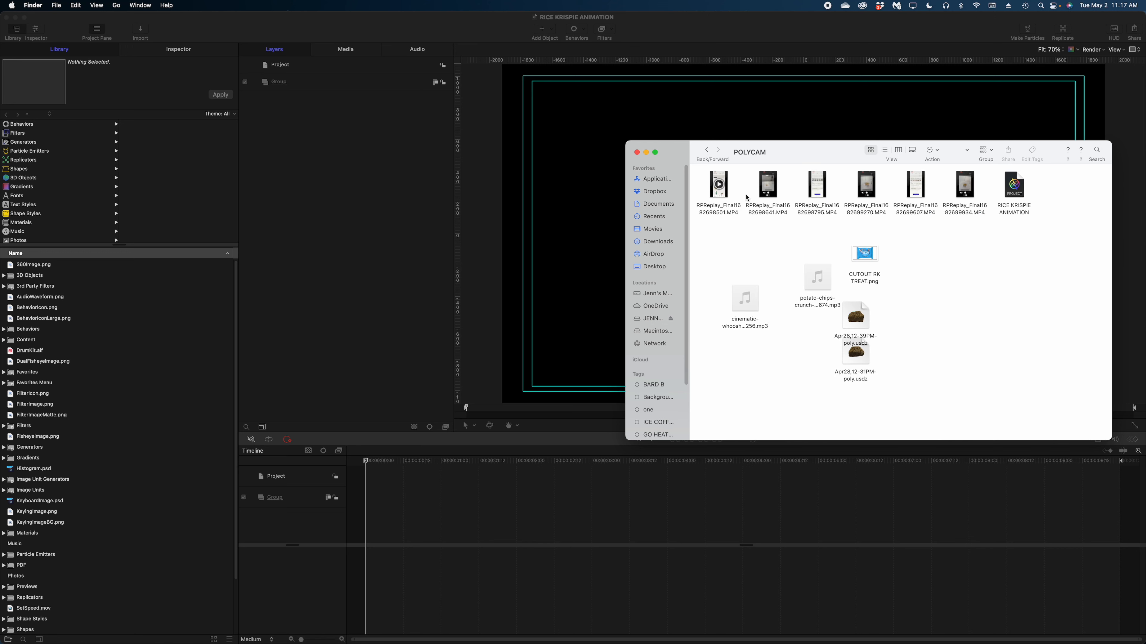
{"action": "left_click_drag", "start_coordinate": [869, 259], "coordinate": [284, 90]}
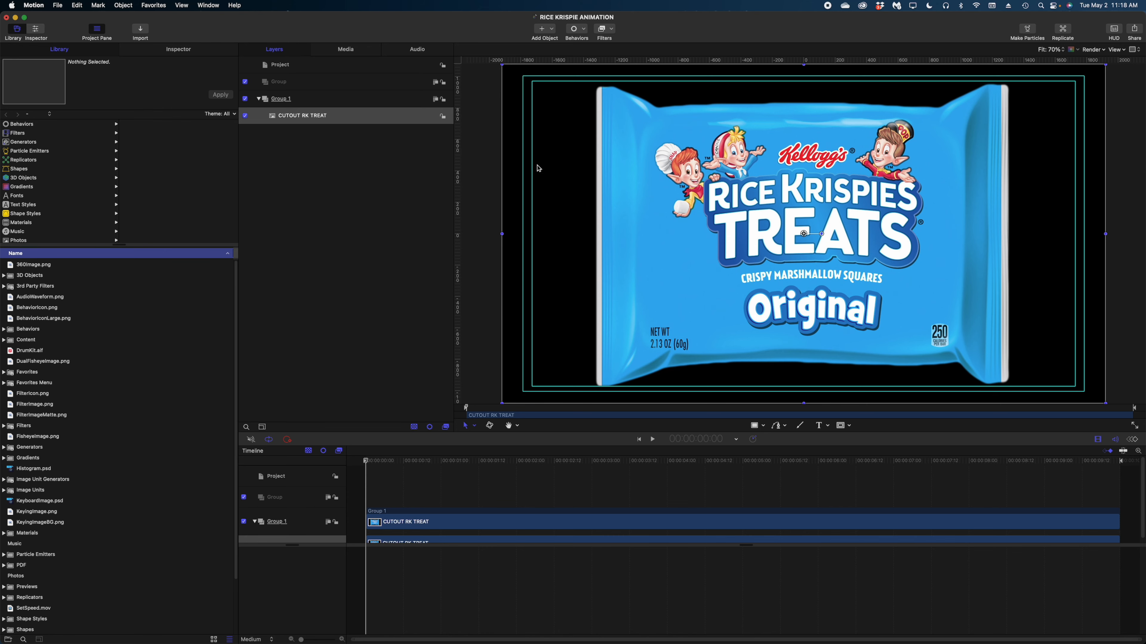
Add a Color Solid generator beneath the CUTOUT RK TREAT layer and sample its color from the blue wrapper.
{"action": "left_click", "coordinate": [166, 51]}
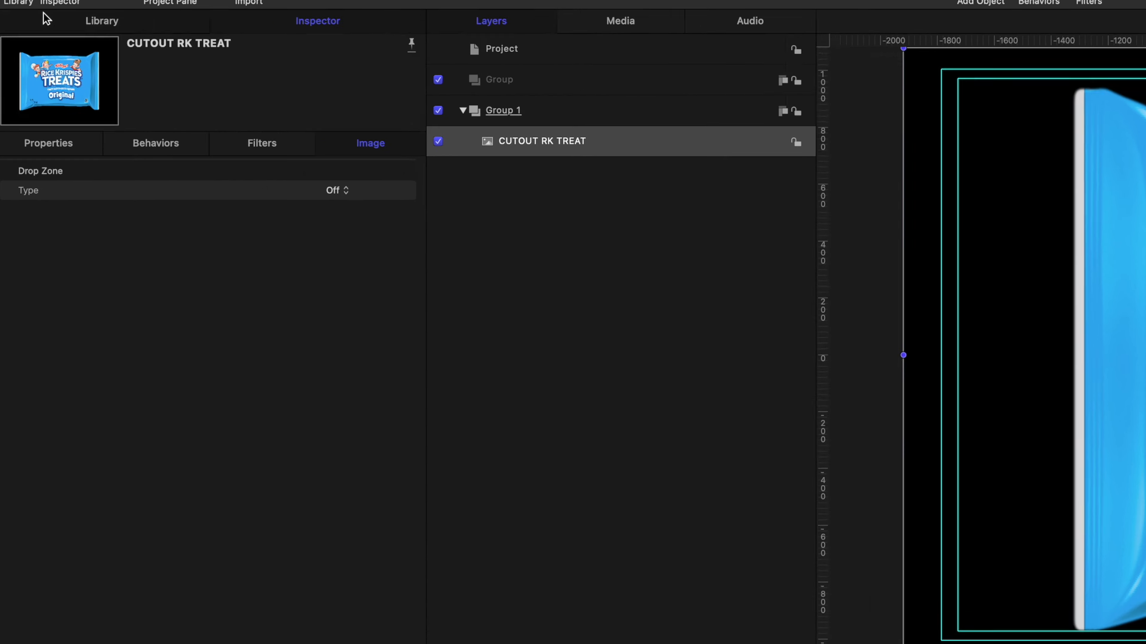
{"action": "left_click", "coordinate": [28, 49]}
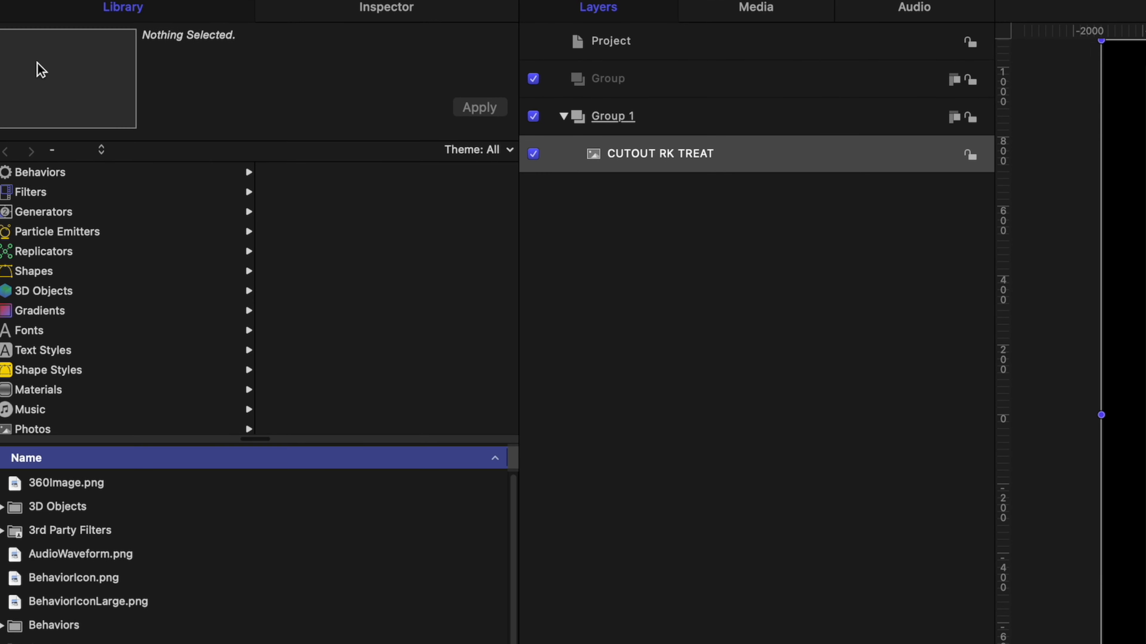
{"action": "left_click", "coordinate": [83, 214]}
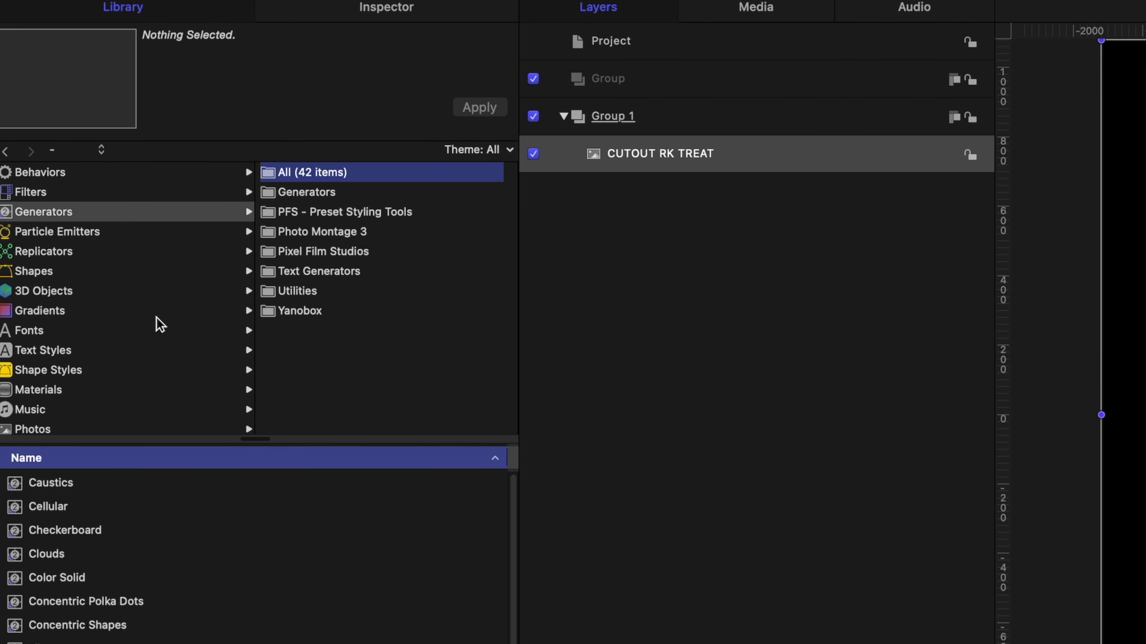
{"action": "left_click_drag", "start_coordinate": [43, 579], "coordinate": [664, 256]}
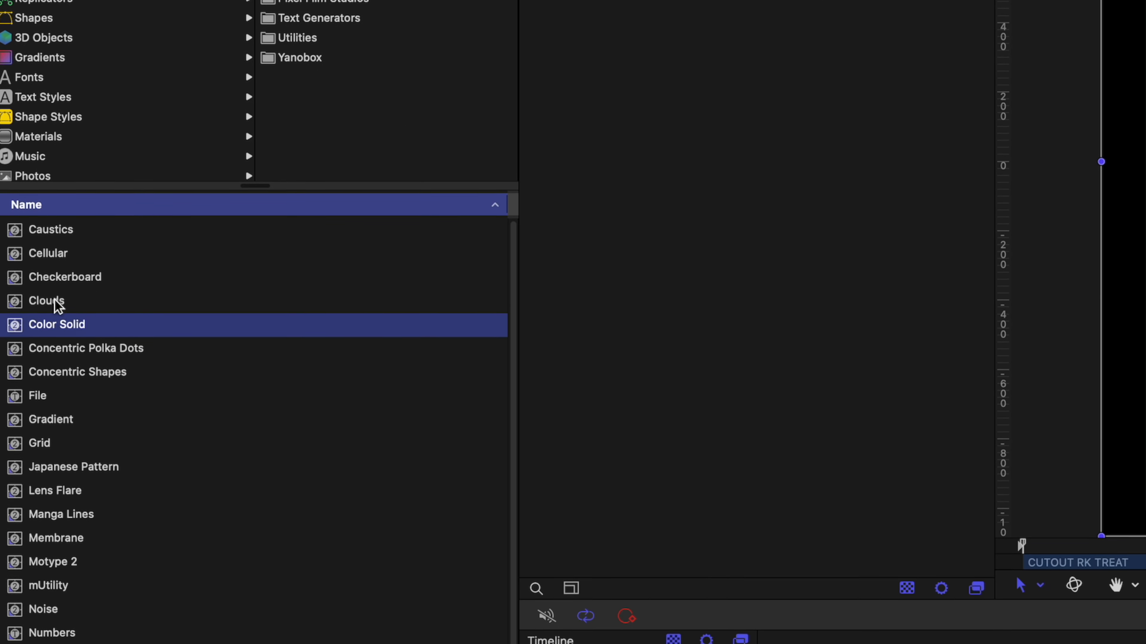
{"action": "left_click_drag", "start_coordinate": [665, 1], "coordinate": [671, 149]}
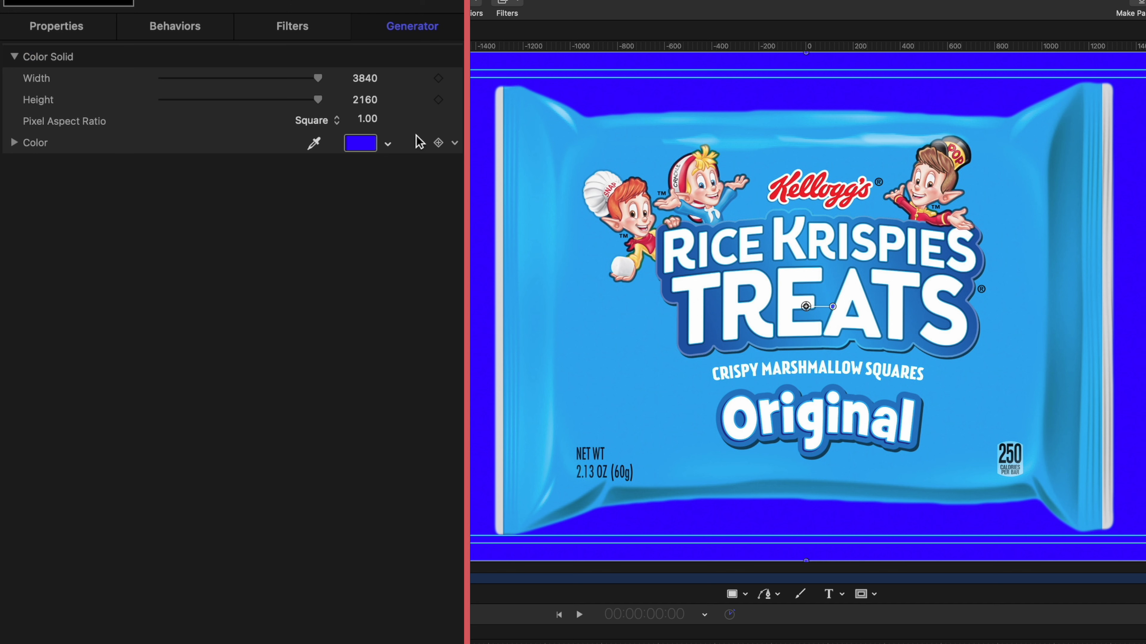
{"action": "left_click", "coordinate": [314, 143]}
{"action": "left_click", "coordinate": [621, 388]}
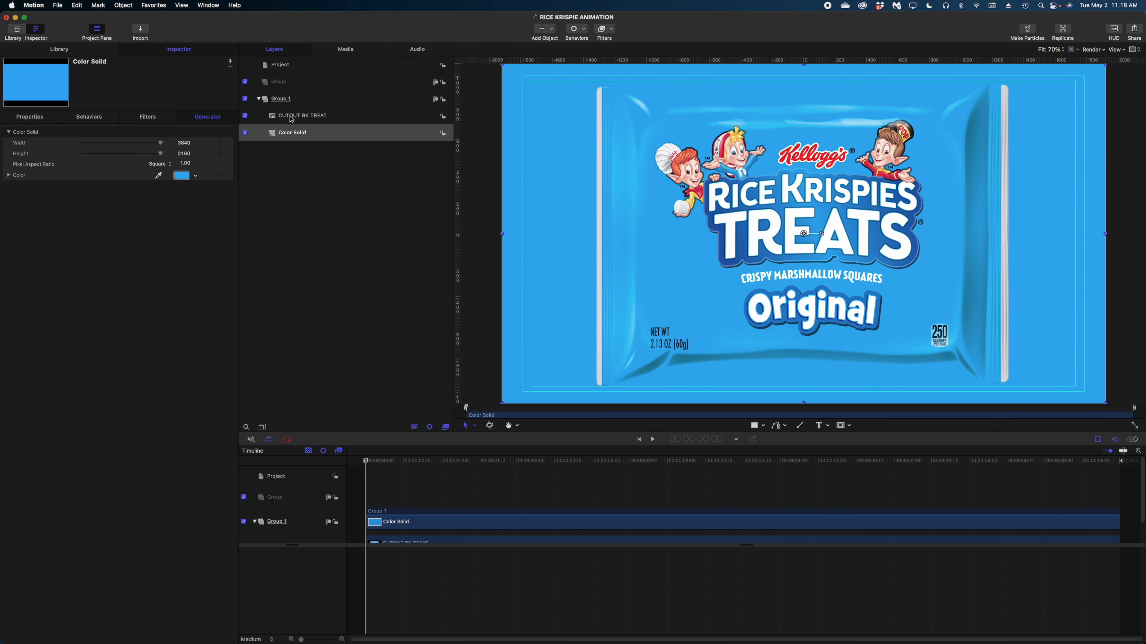
Hide the CUTOUT RK TREAT layer and import Apr28,12-39PM-poly.usdz and Apr28,12-31PM-poly.usdz as a new group above Group 1.
{"action": "left_click", "coordinate": [291, 120]}
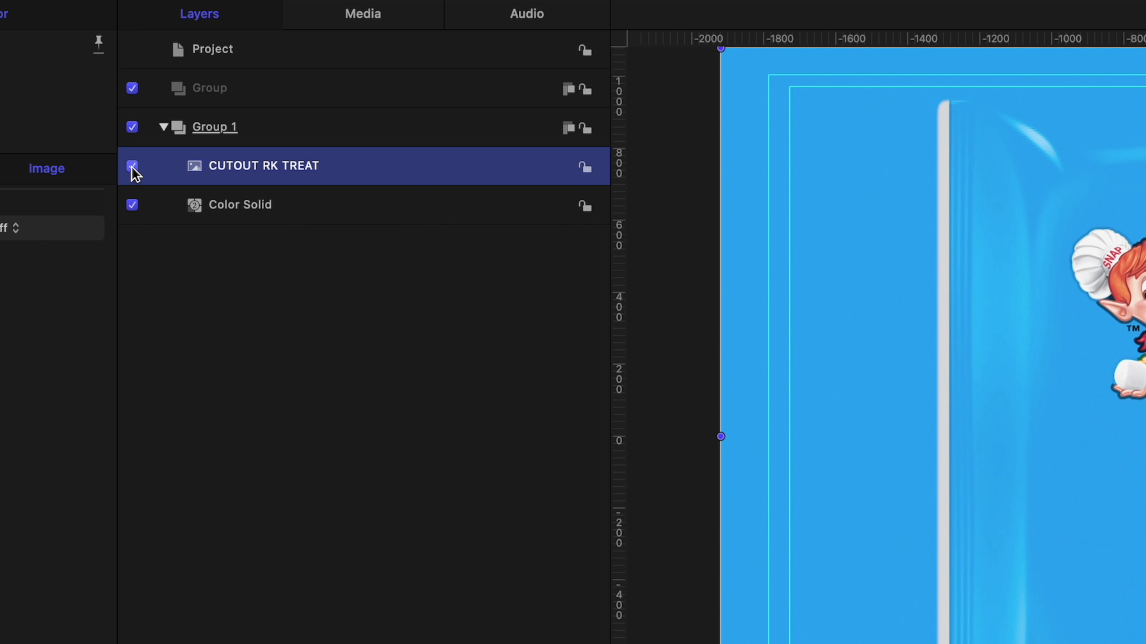
{"action": "left_click", "coordinate": [245, 116]}
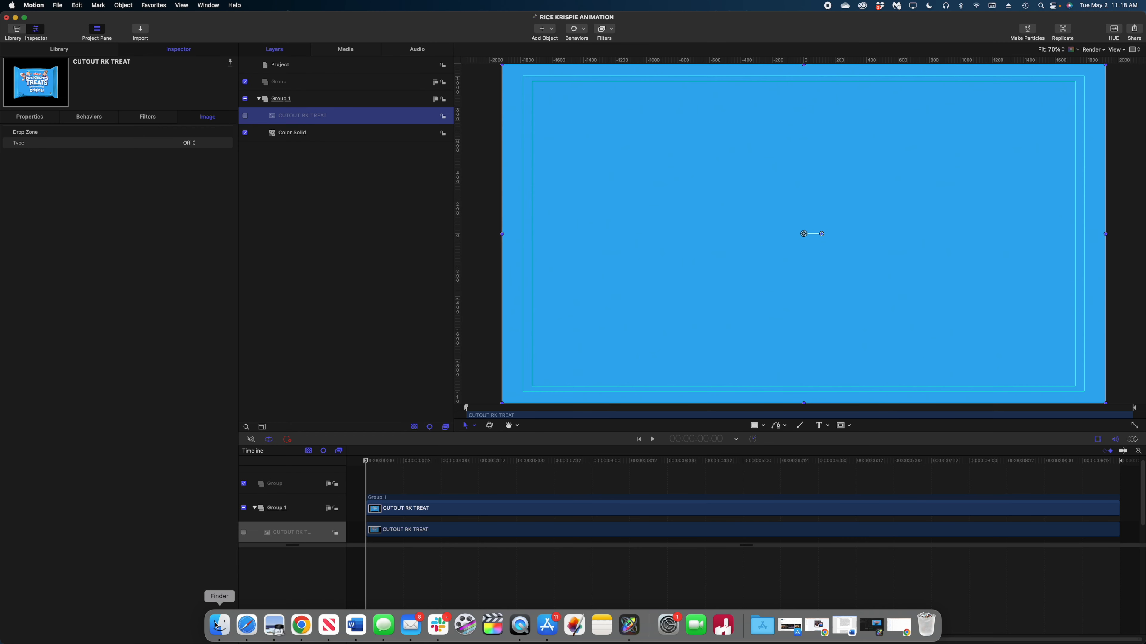
{"action": "left_click", "coordinate": [217, 625]}
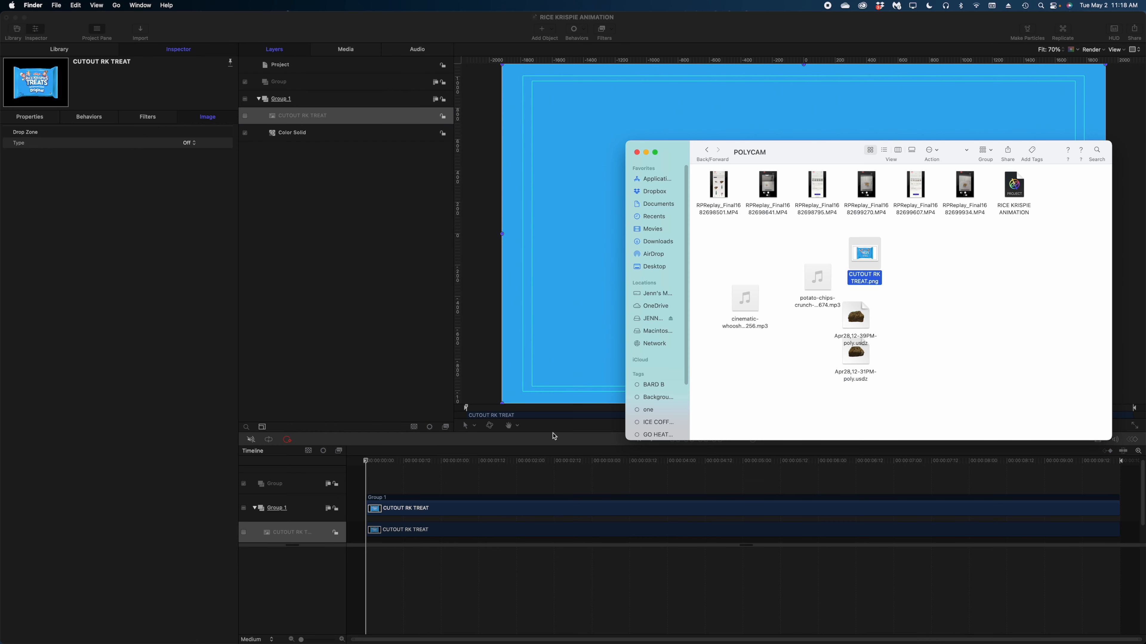
{"action": "left_click_drag", "start_coordinate": [950, 403], "coordinate": [393, 93]}
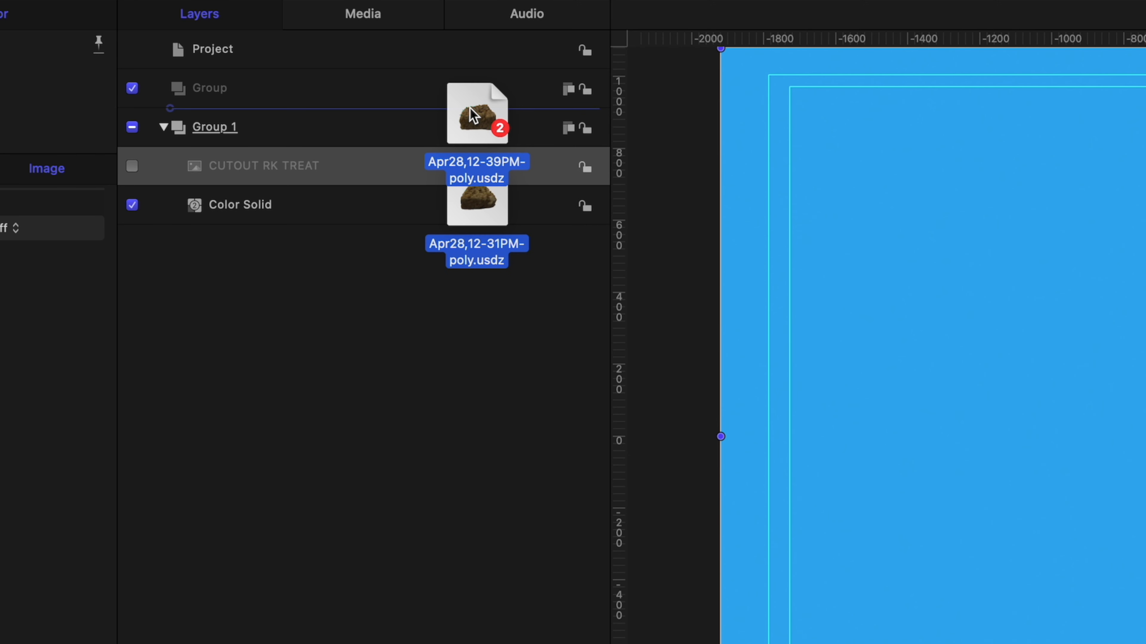
{"action": "left_click_drag", "start_coordinate": [470, 113], "coordinate": [467, 107]}
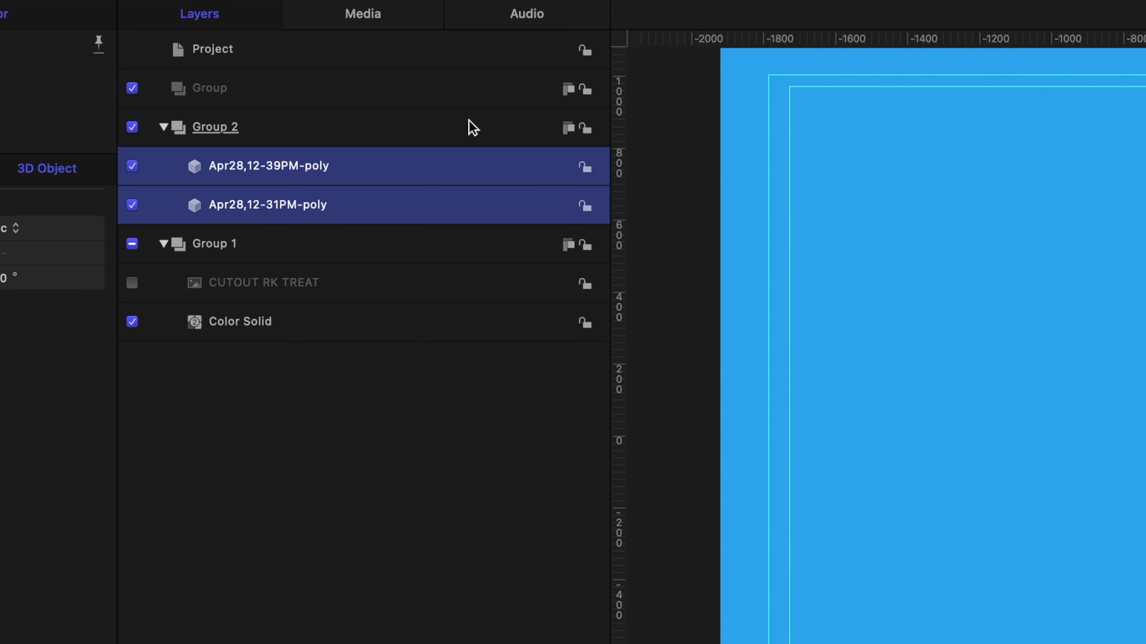
Rename the group holding the two 3D models to RICE KRISPIES TREATS.
{"action": "left_click", "coordinate": [235, 131]}
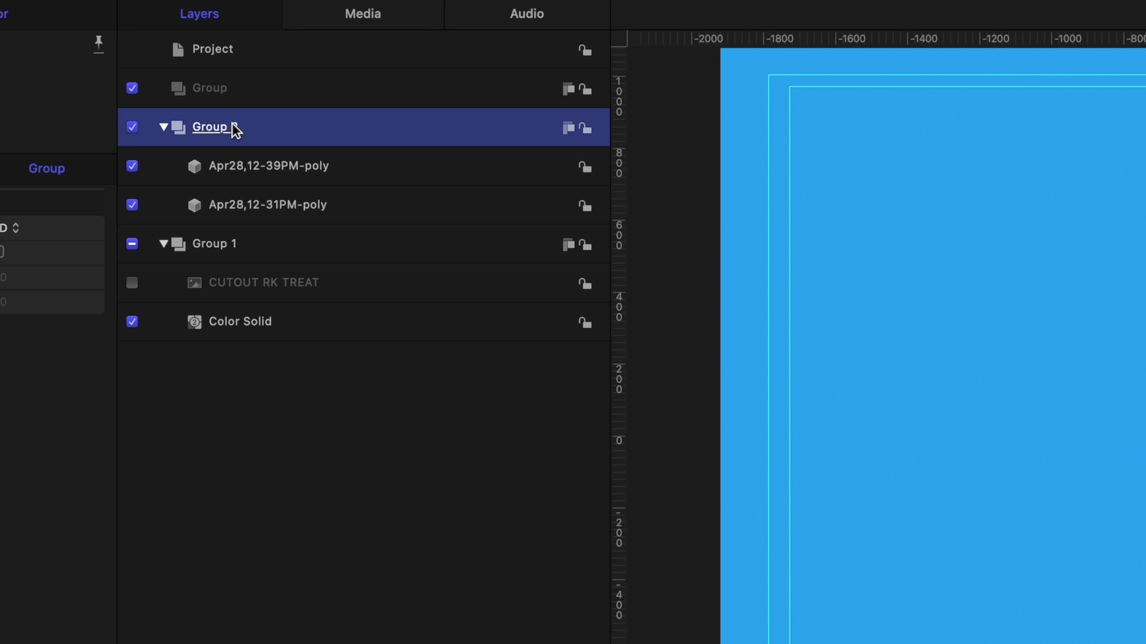
{"action": "left_click", "coordinate": [235, 128]}
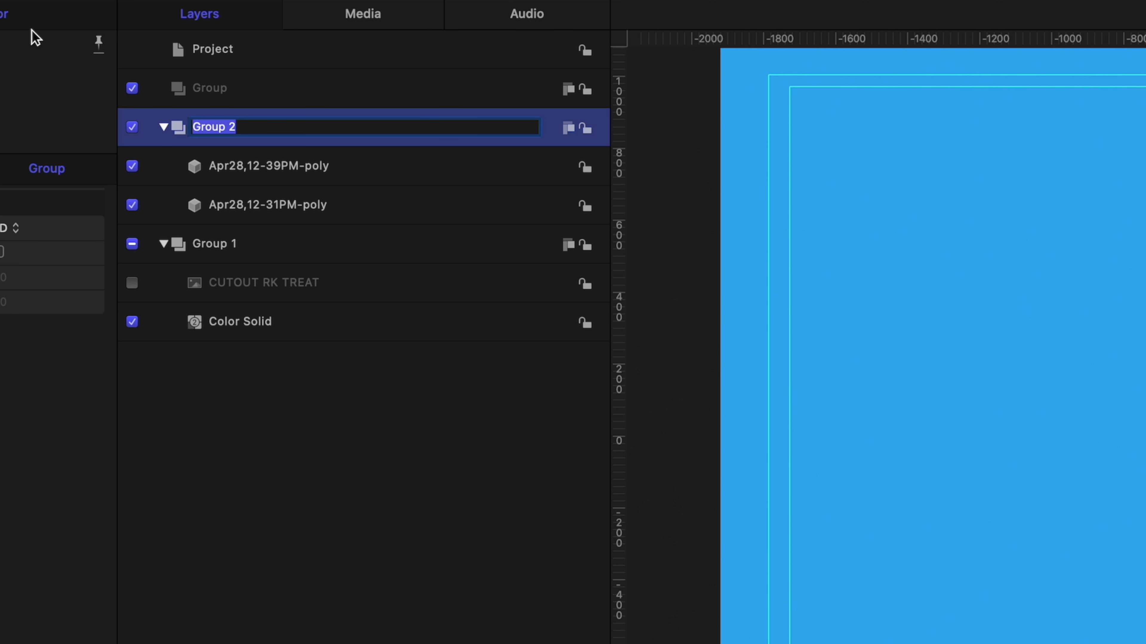
{"action": "type", "text": "RICE KRISPIES TREATS"}
{"action": "key", "text": "Return"}
{"action": "left_click", "coordinate": [289, 205]}
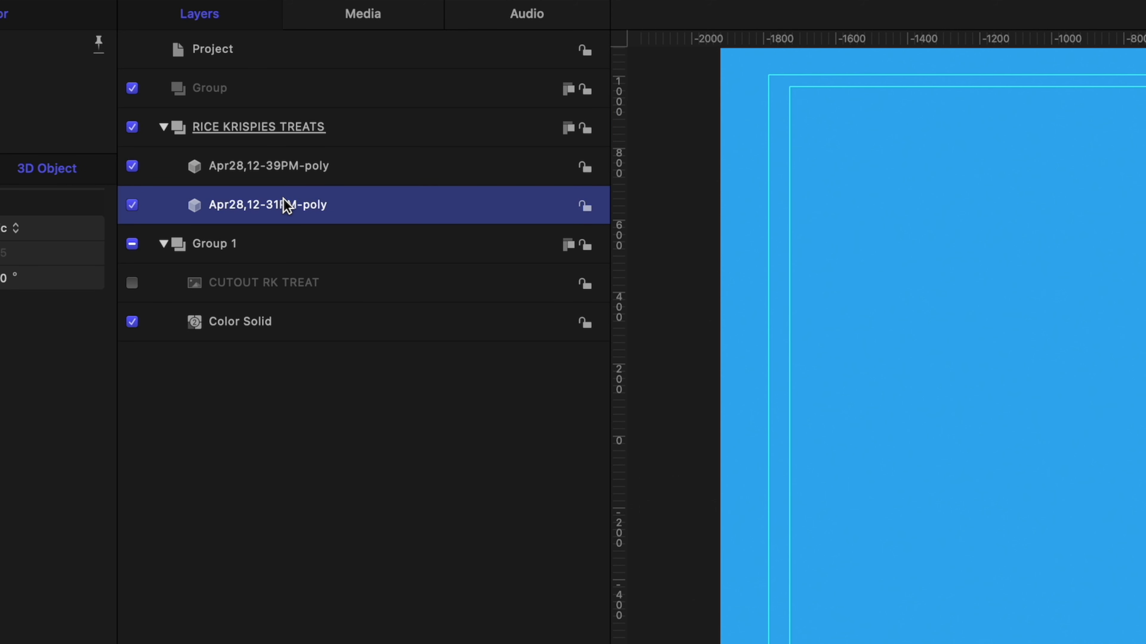
{"action": "left_click", "coordinate": [311, 167]}
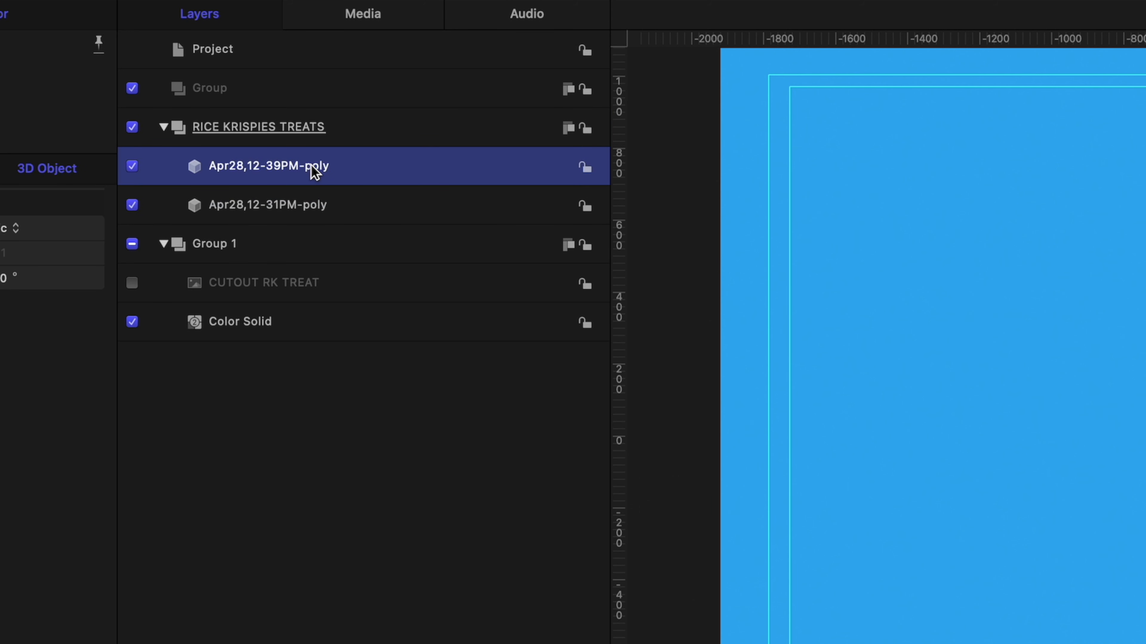
{"action": "left_click", "coordinate": [348, 209]}
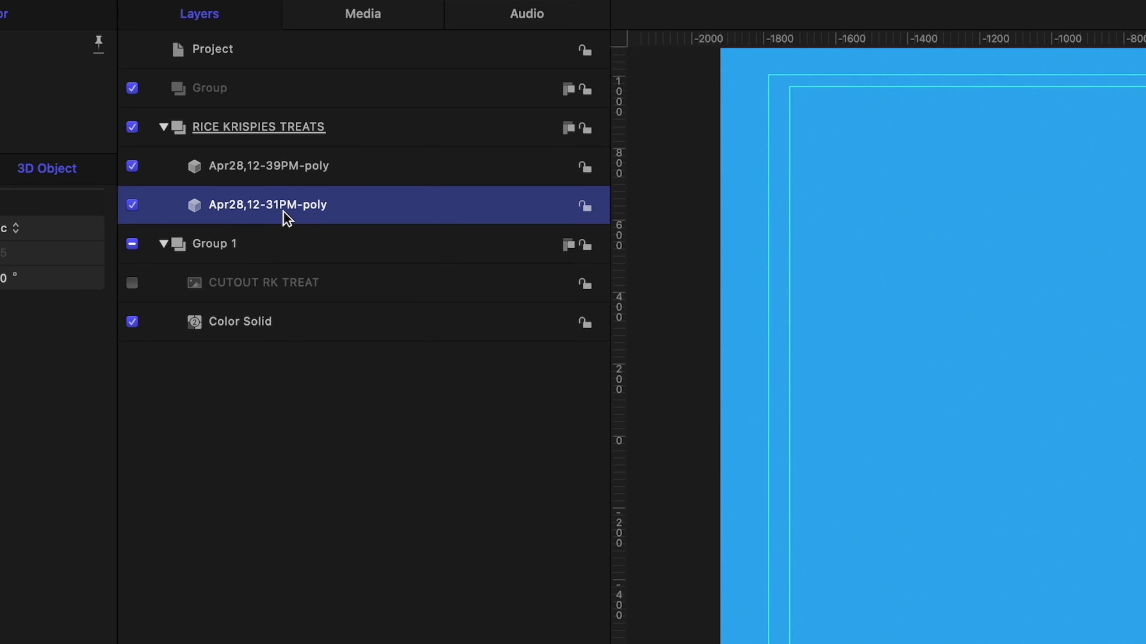
{"action": "left_click", "coordinate": [266, 182]}
{"action": "left_click", "coordinate": [268, 192]}
Add a camera to the project and switch the existing 2D groups to 3D.
{"action": "left_click", "coordinate": [271, 182]}
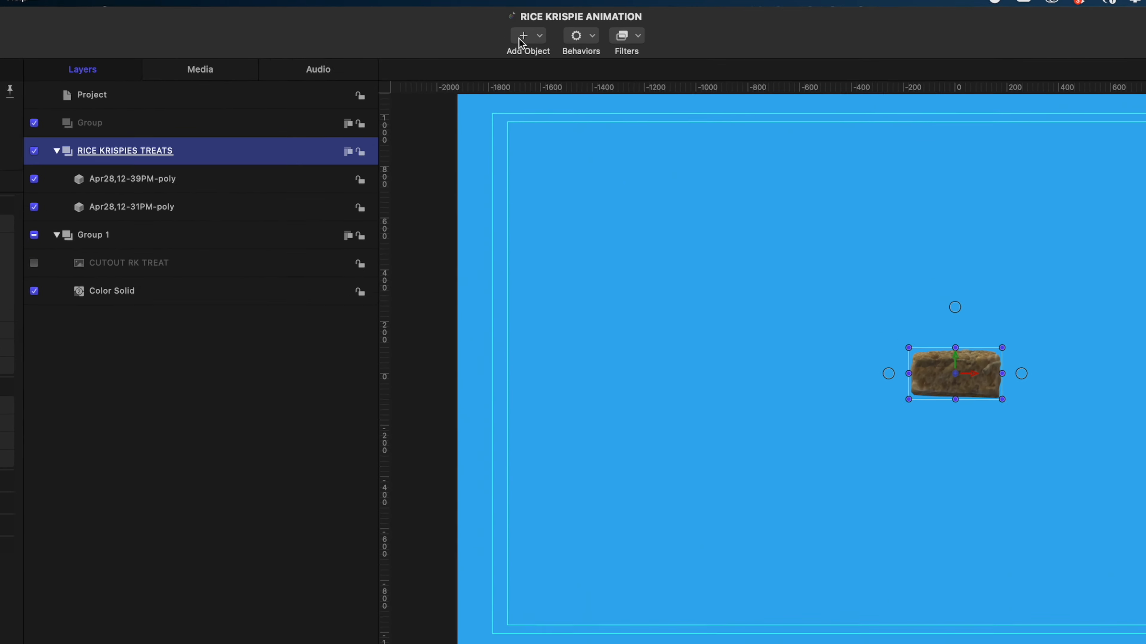
{"action": "left_click", "coordinate": [543, 28]}
{"action": "left_click", "coordinate": [527, 118]}
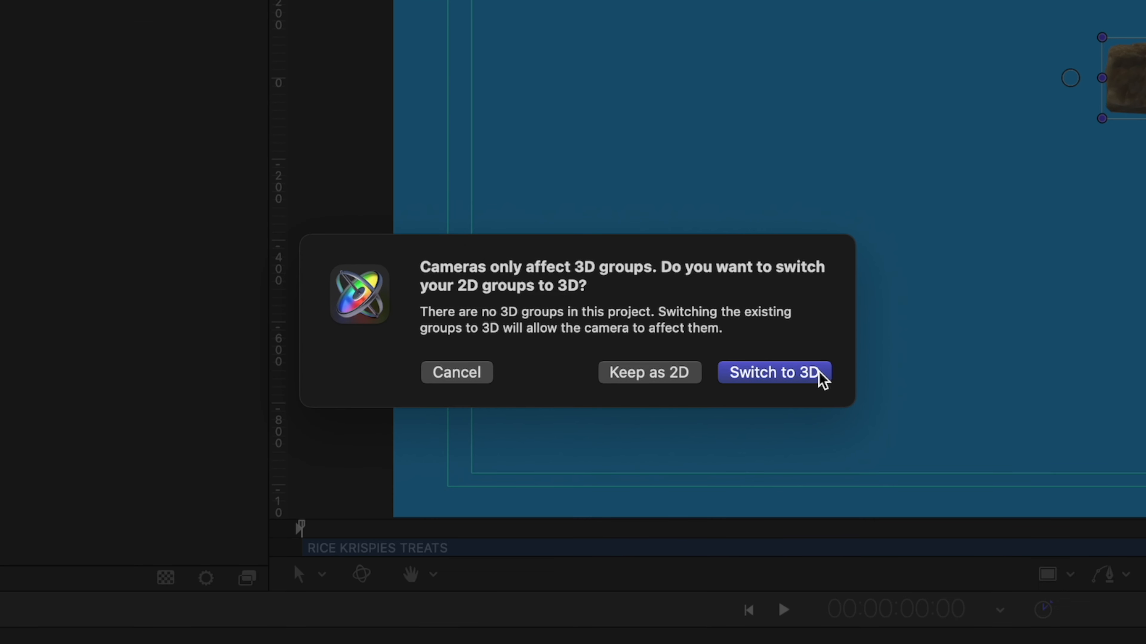
{"action": "left_click", "coordinate": [819, 374]}
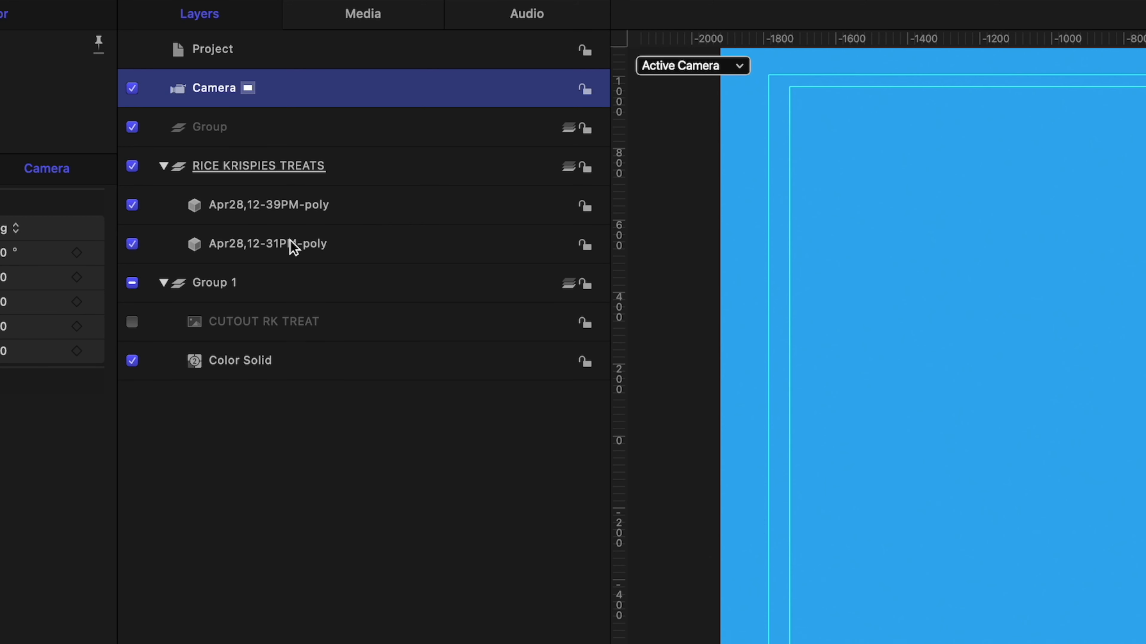
Set the scale of the RICE KRISPIES TREATS group to 300%.
{"action": "left_click", "coordinate": [298, 172]}
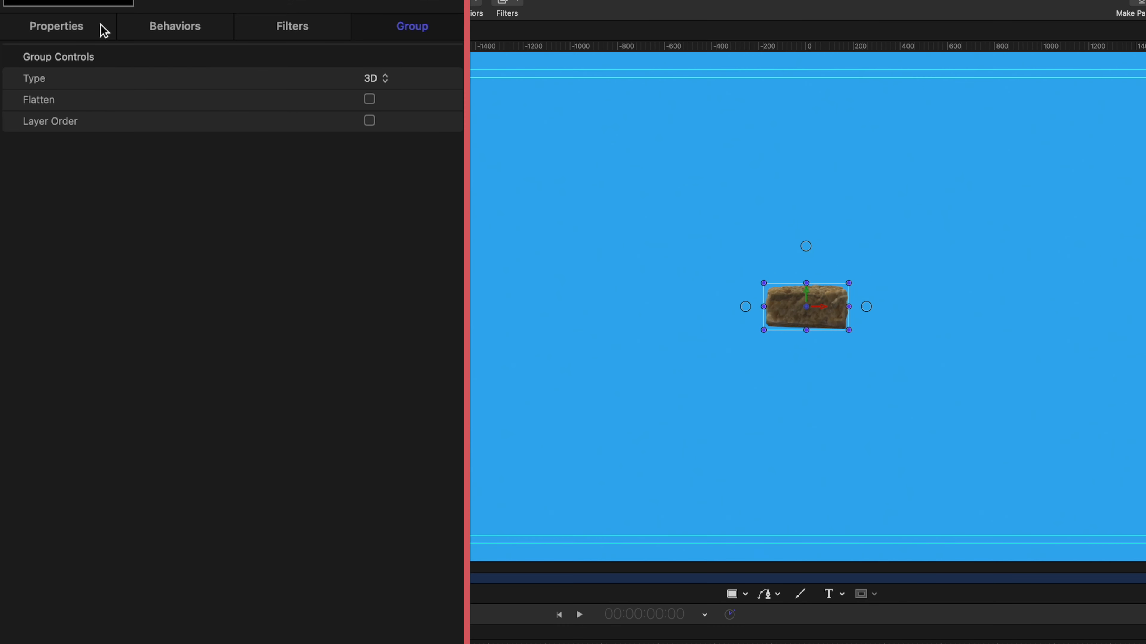
{"action": "left_click", "coordinate": [72, 27]}
{"action": "type", "text": "300"}
{"action": "key", "text": "Return"}
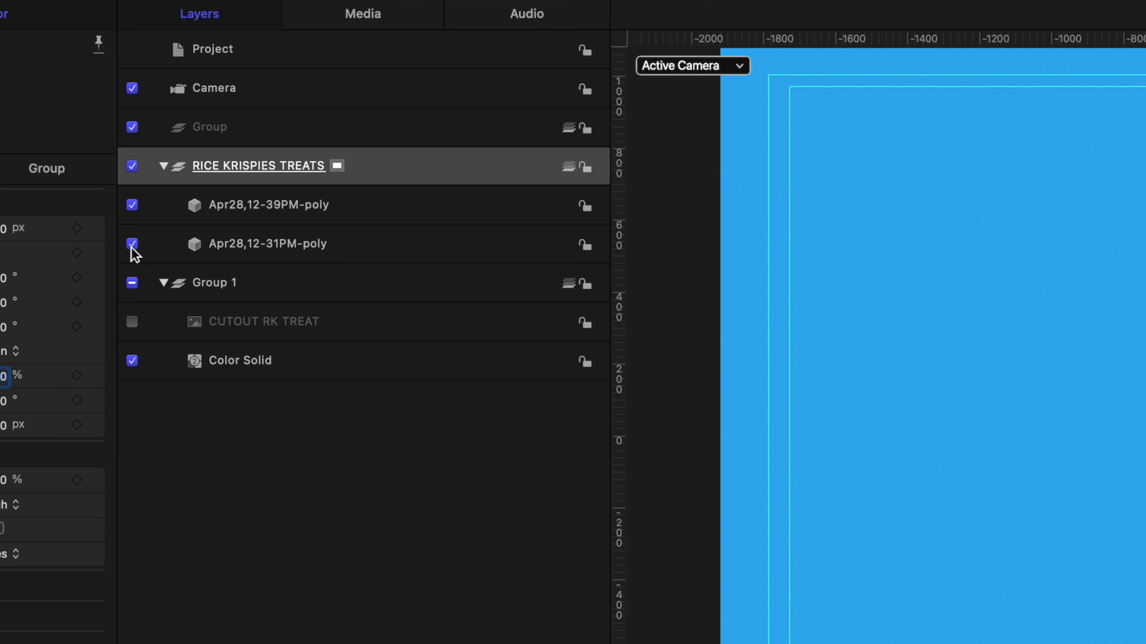
Hide the Apr28,12-31PM-poly model in the RICE KRISPIES TREATS group, keeping the group's name.
{"action": "left_click", "coordinate": [245, 151]}
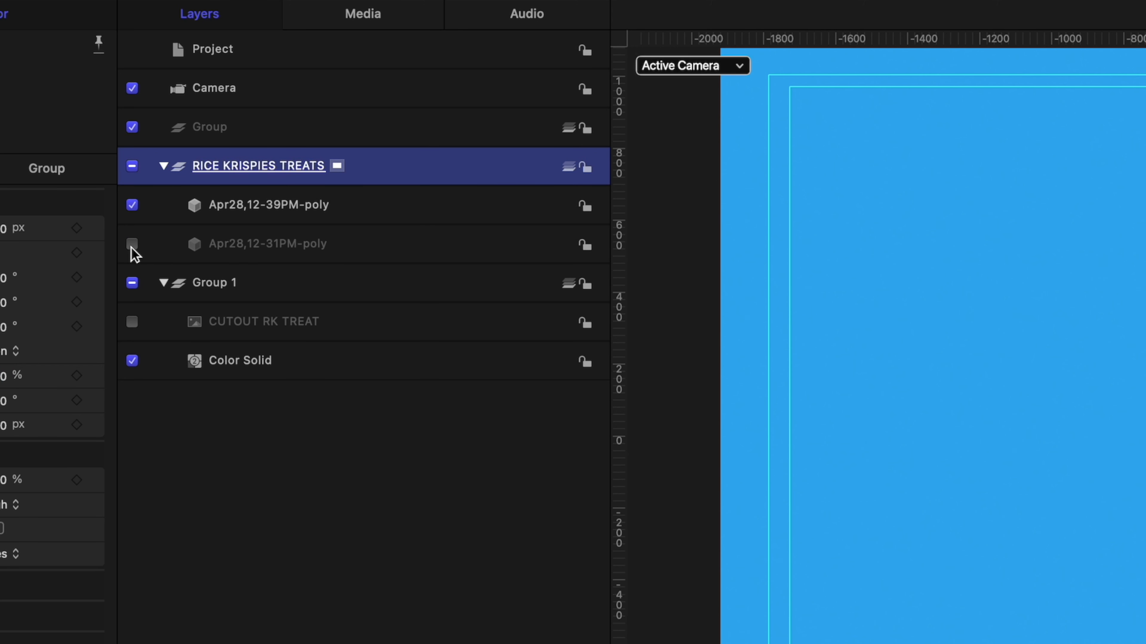
{"action": "double_click", "coordinate": [217, 166]}
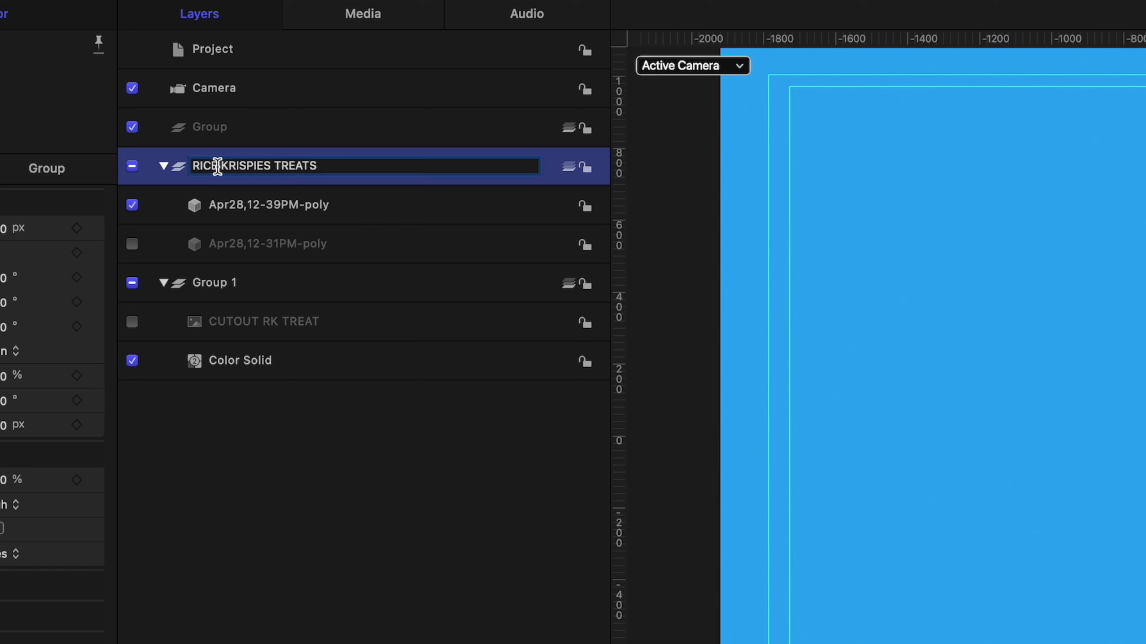
{"action": "left_click", "coordinate": [170, 149]}
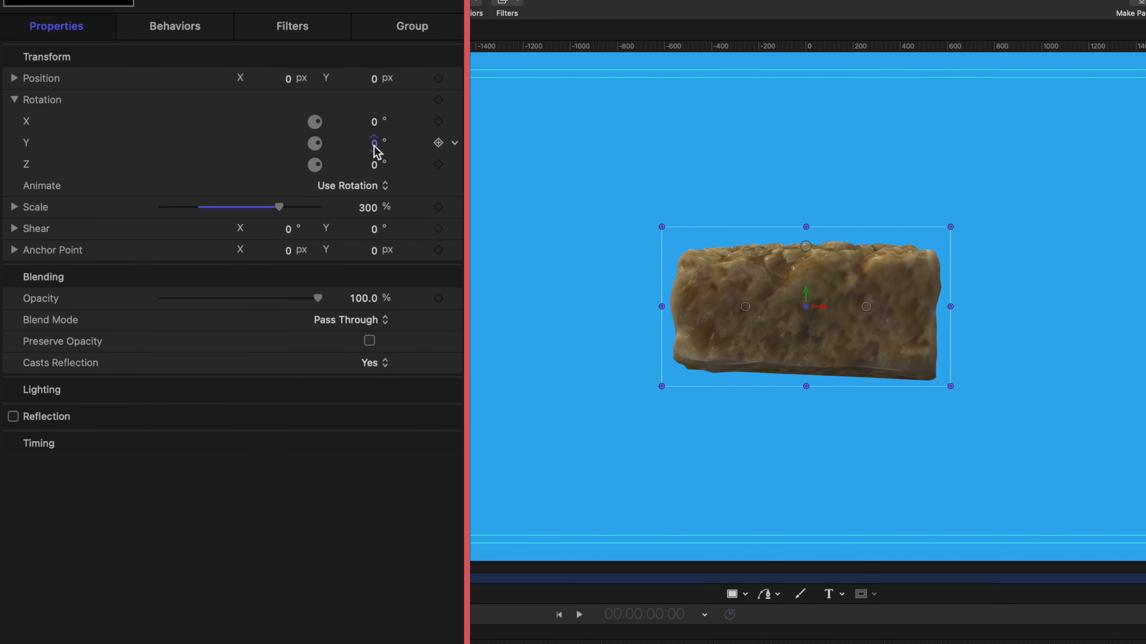
Rotate the RICE KRISPIES TREATS group to 127° on Y with a slight tilt on X, and show the Apr28,12-31PM-poly model again.
{"action": "left_click_drag", "start_coordinate": [376, 151], "coordinate": [402, 151]}
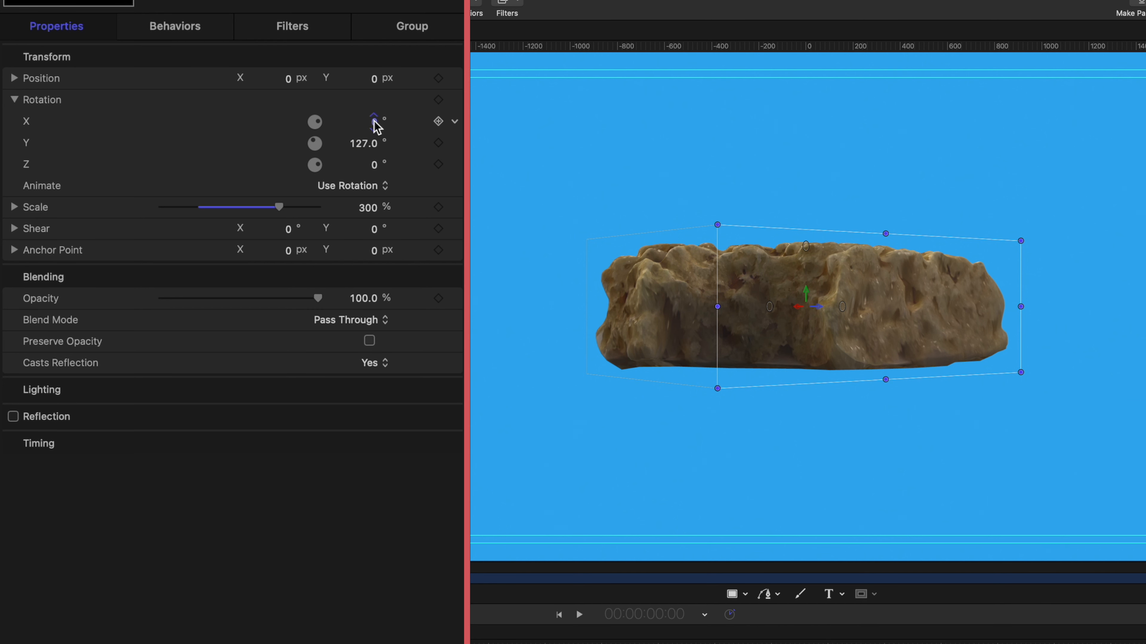
{"action": "left_click_drag", "start_coordinate": [377, 128], "coordinate": [373, 128]}
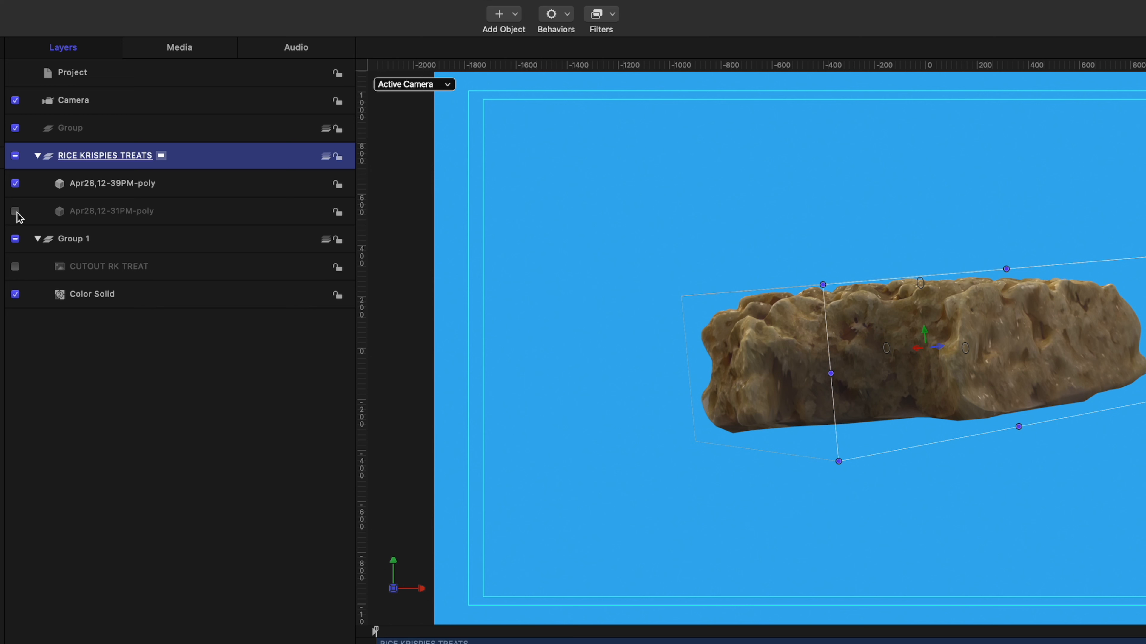
{"action": "left_click", "coordinate": [16, 212]}
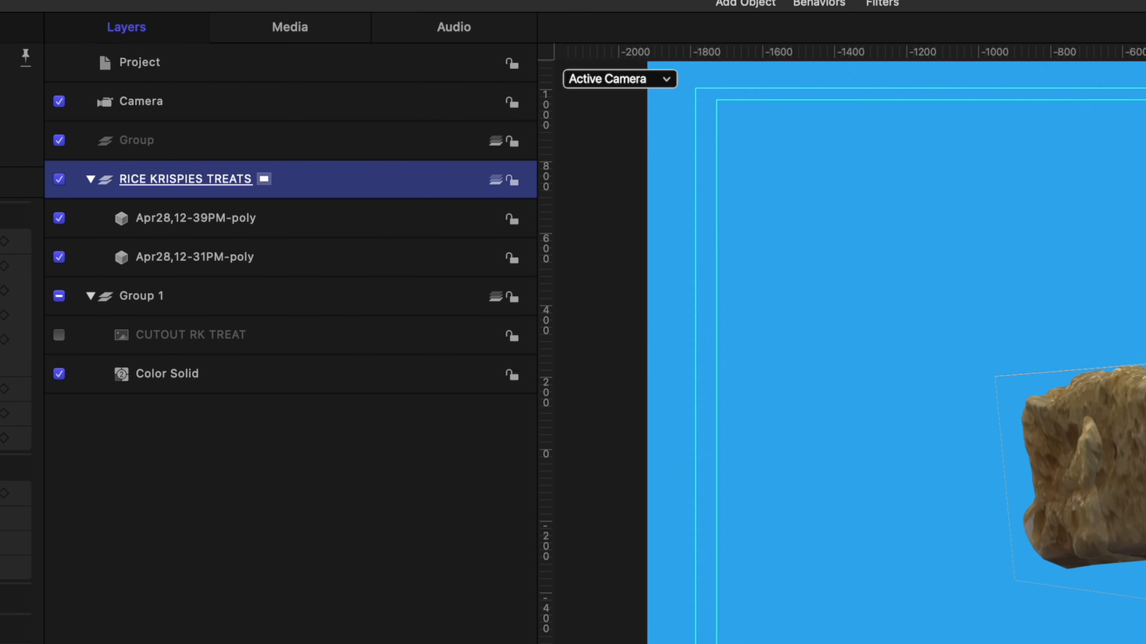
Apply a Color Wheels filter to the RICE KRISPIES TREATS group, brightening the highlights and slightly darkening the shadows.
{"action": "left_click", "coordinate": [956, 0]}
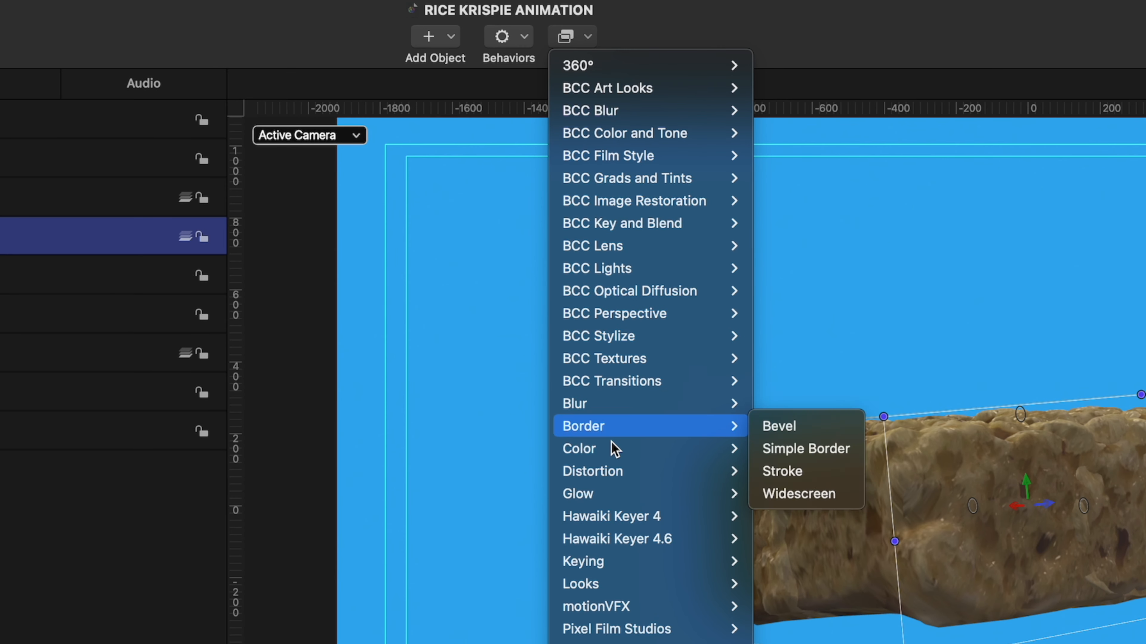
{"action": "mouse_move", "coordinate": [614, 448]}
{"action": "left_click", "coordinate": [841, 562]}
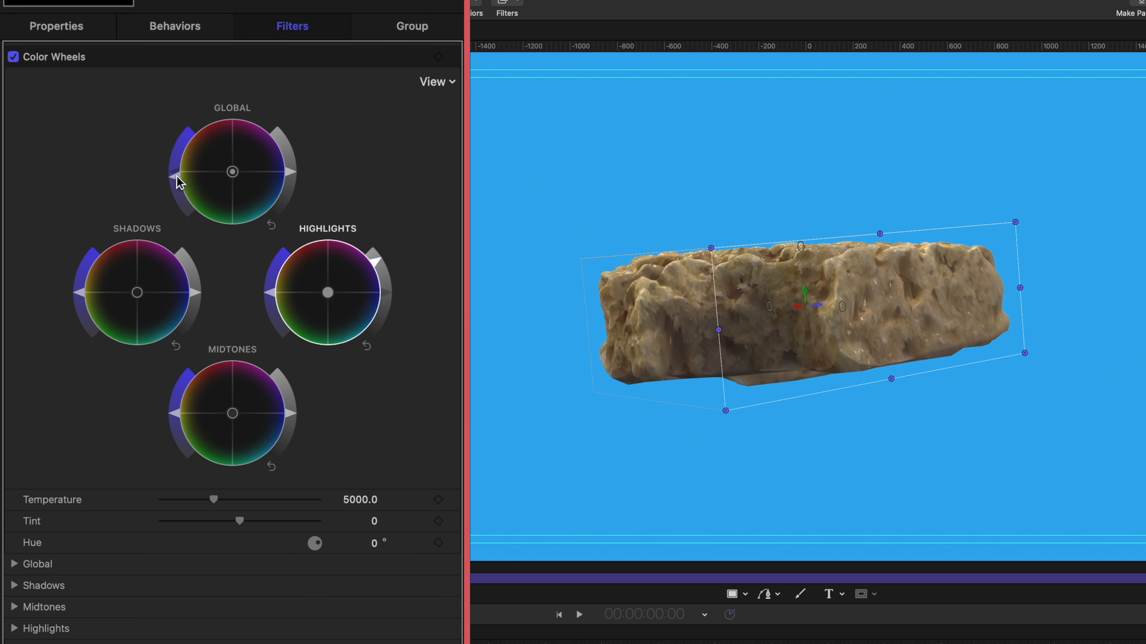
{"action": "left_click", "coordinate": [378, 263]}
{"action": "left_click_drag", "start_coordinate": [192, 292], "coordinate": [193, 299]}
{"action": "left_click", "coordinate": [193, 298]}
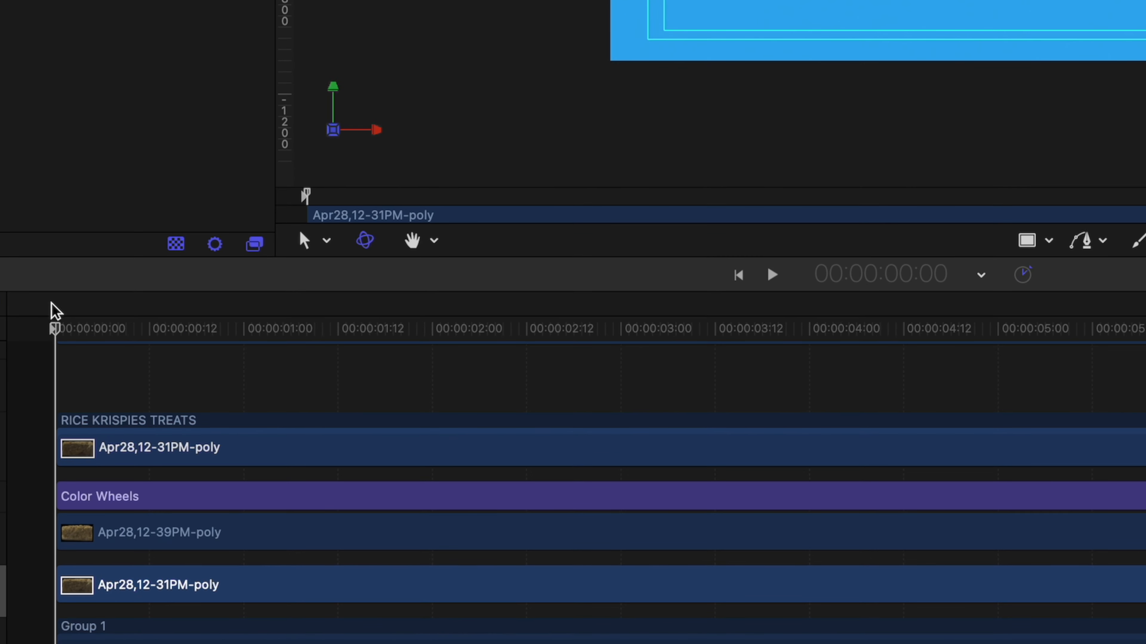
Trim Apr28,12-31PM-poly to end at 1:10 and trim Apr28,12-39PM-poly to start directly after it at 1:11.
{"action": "left_click_drag", "start_coordinate": [56, 326], "coordinate": [325, 354]}
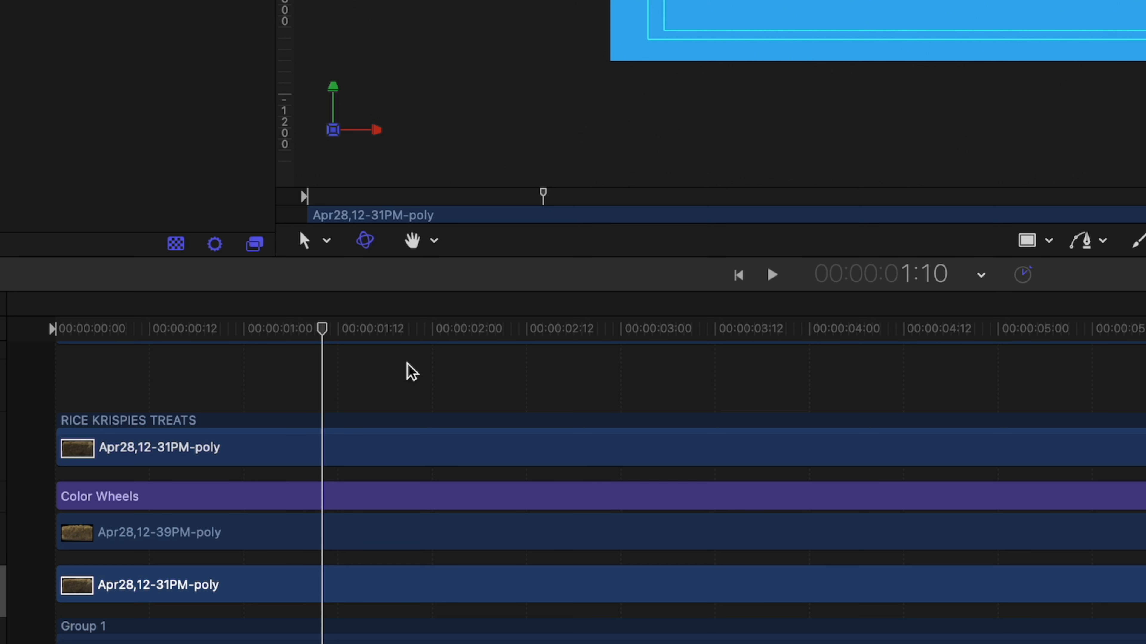
{"action": "key", "text": "alt+bracketright"}
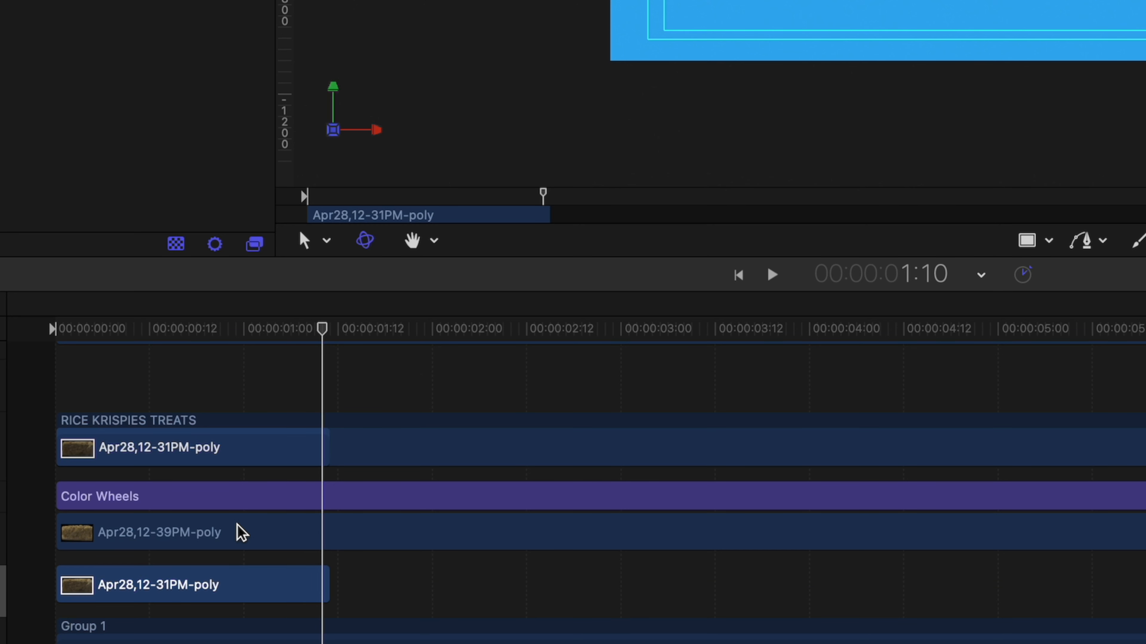
{"action": "left_click_drag", "start_coordinate": [59, 525], "coordinate": [148, 521]}
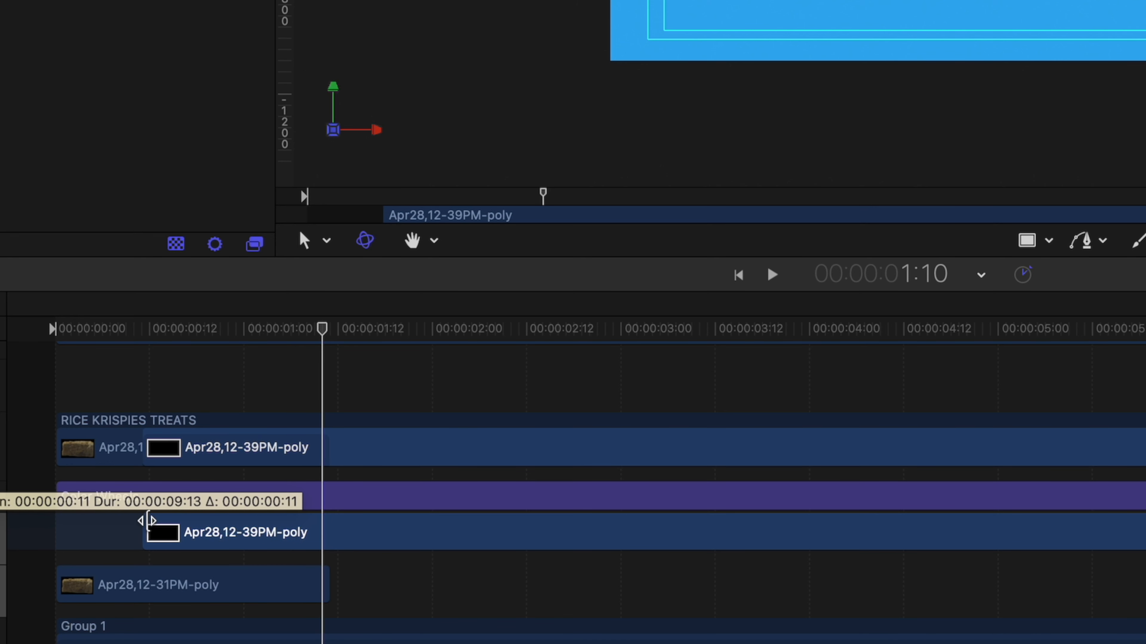
{"action": "left_click_drag", "start_coordinate": [148, 522], "coordinate": [344, 521]}
{"action": "key", "text": "super+equal"}
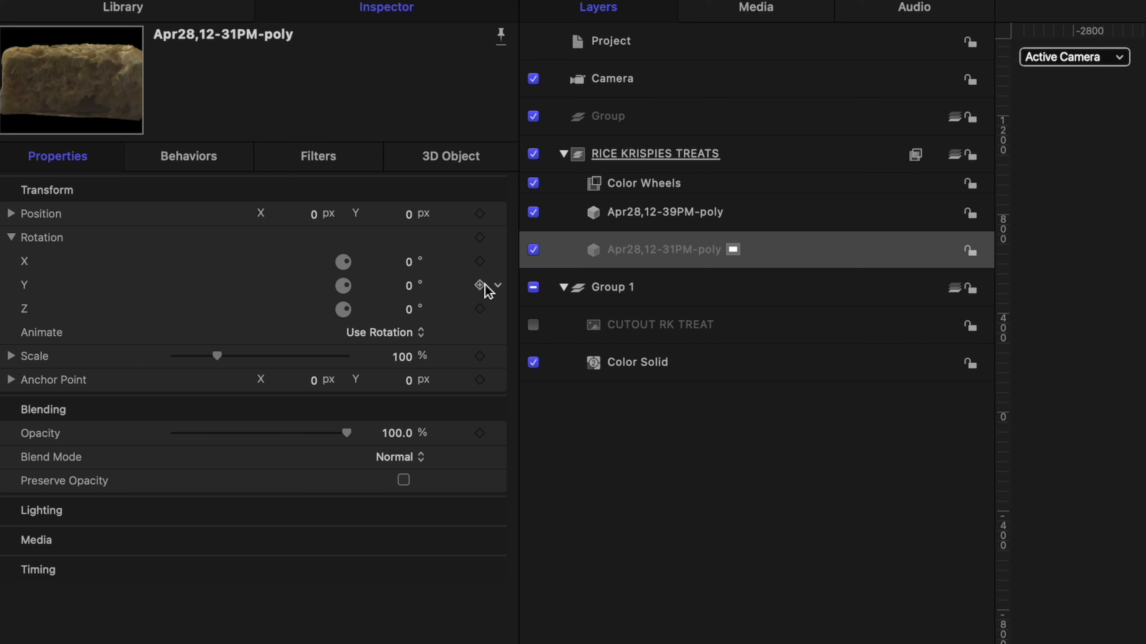
Add an Overshoot behavior to the Y rotation of Apr28,12-31PM-poly with a start value of 260°.
{"action": "left_click", "coordinate": [498, 289]}
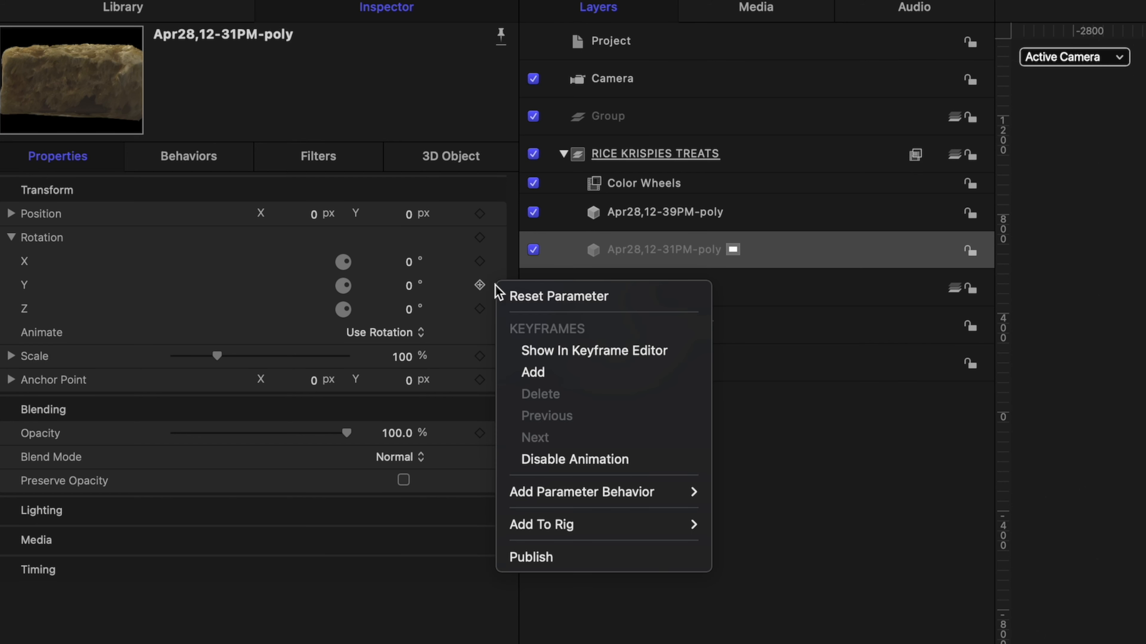
{"action": "mouse_move", "coordinate": [583, 492]}
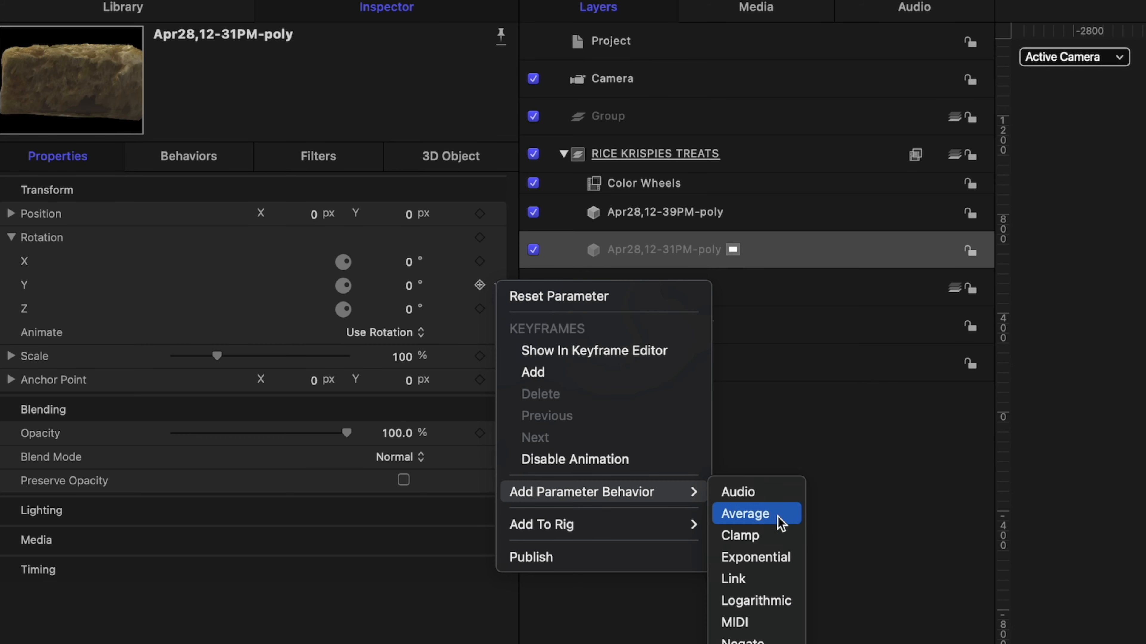
{"action": "left_click", "coordinate": [762, 586]}
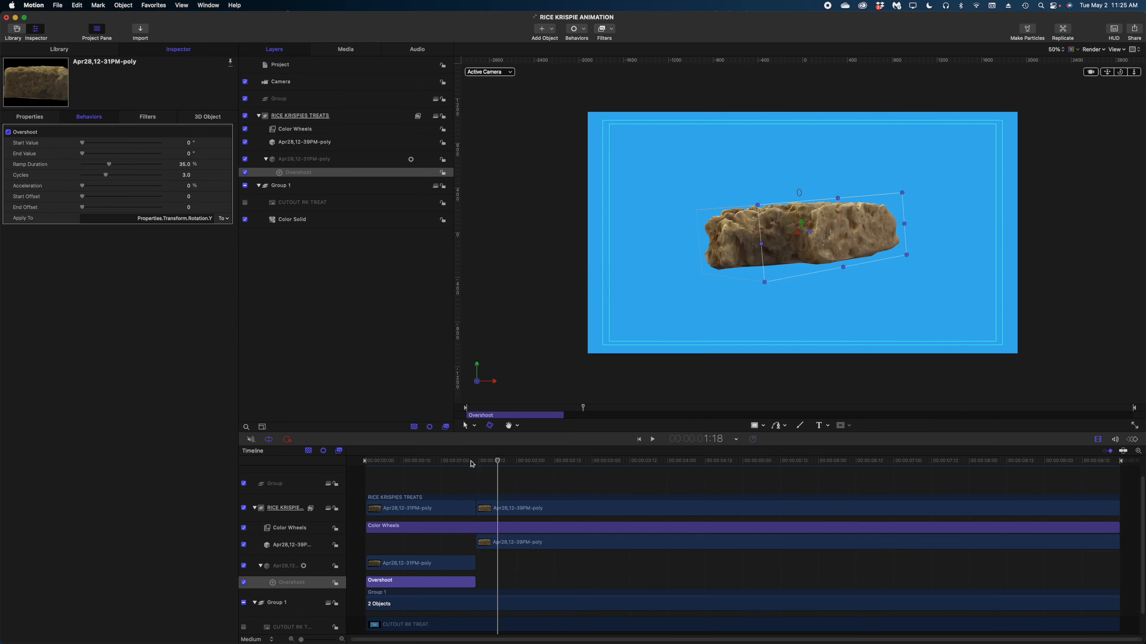
{"action": "left_click_drag", "start_coordinate": [1032, 636], "coordinate": [790, 636]}
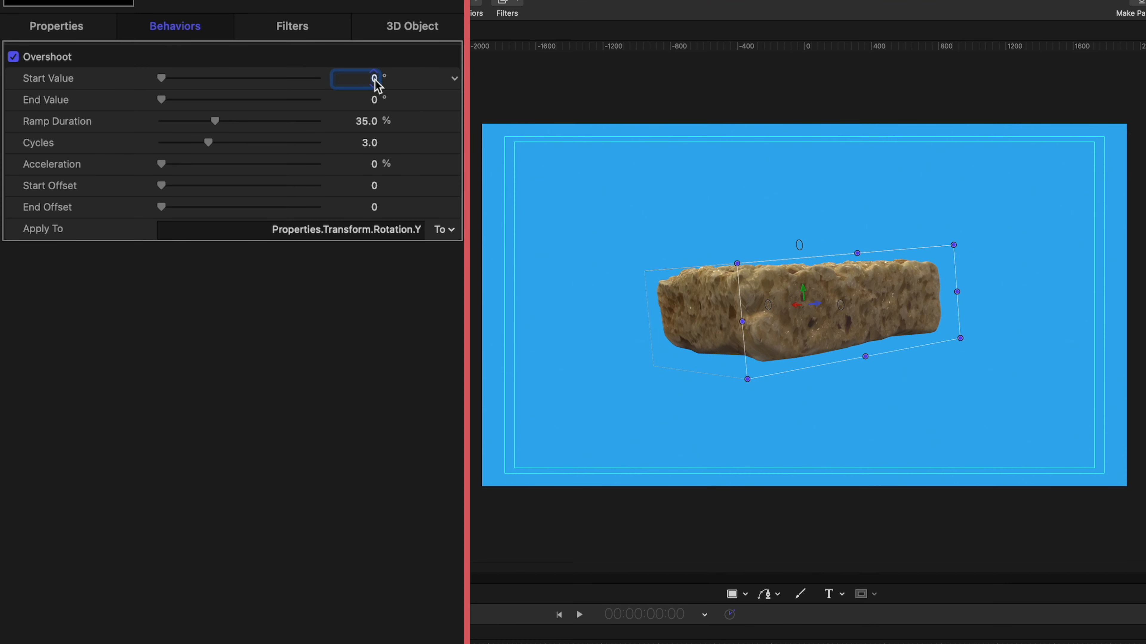
{"action": "type", "text": "260"}
{"action": "key", "text": "Return"}
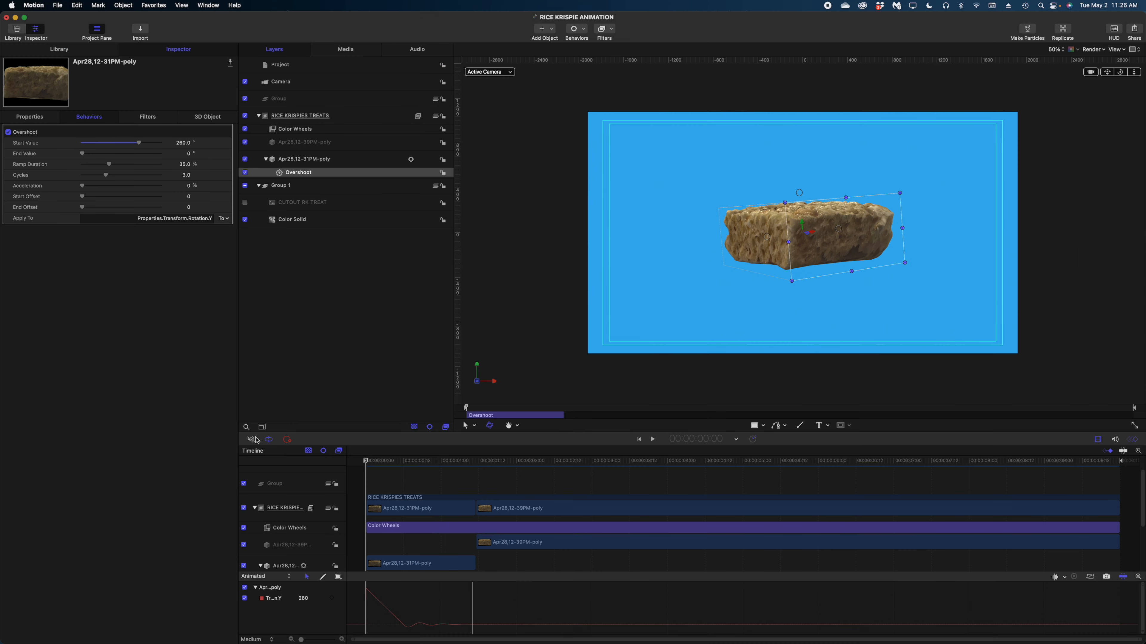
Extend the Overshoot on Apr28,12-31PM-poly past the end of its clip to about 1:16, and play back the spin.
{"action": "key", "text": "space"}
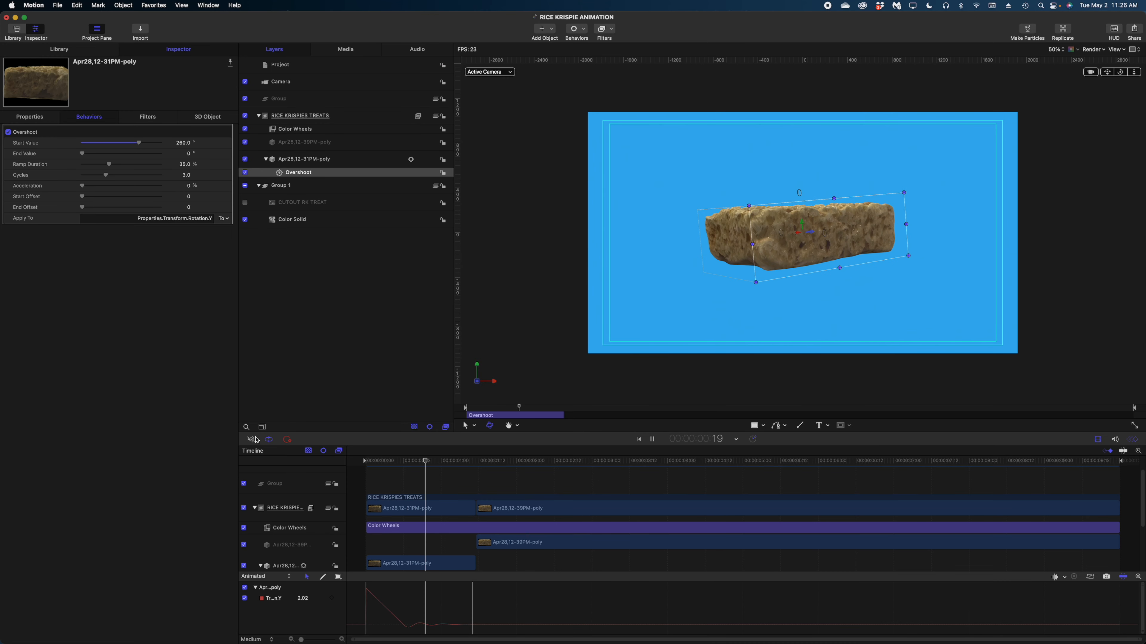
{"action": "key", "text": "space"}
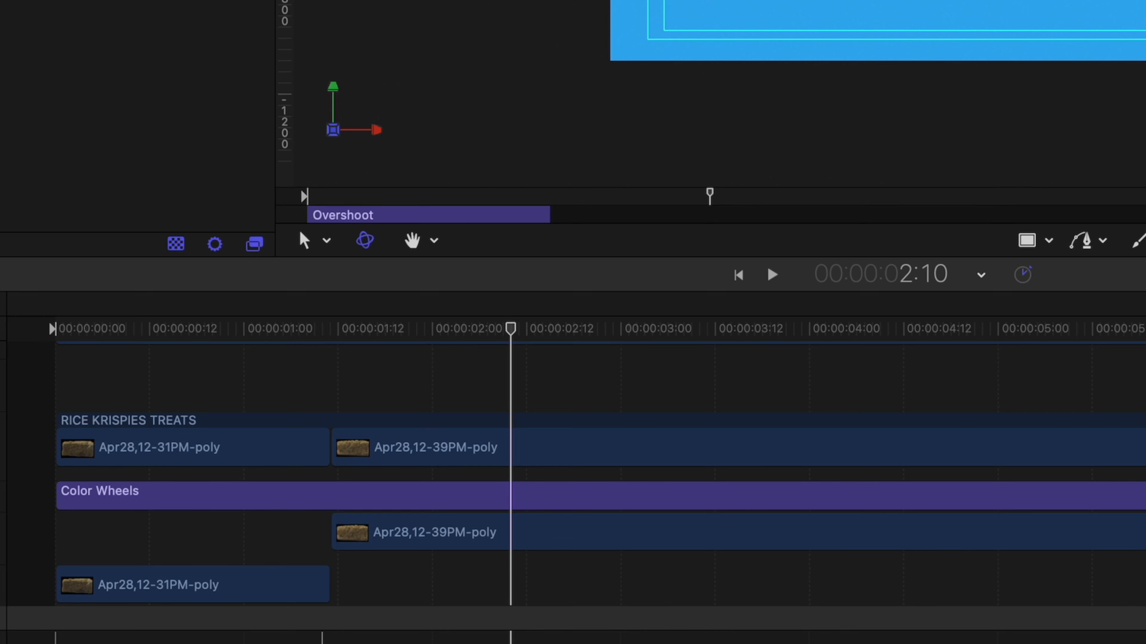
{"action": "scroll", "coordinate": [431, 541], "scroll_direction": "down", "scroll_amount": 4}
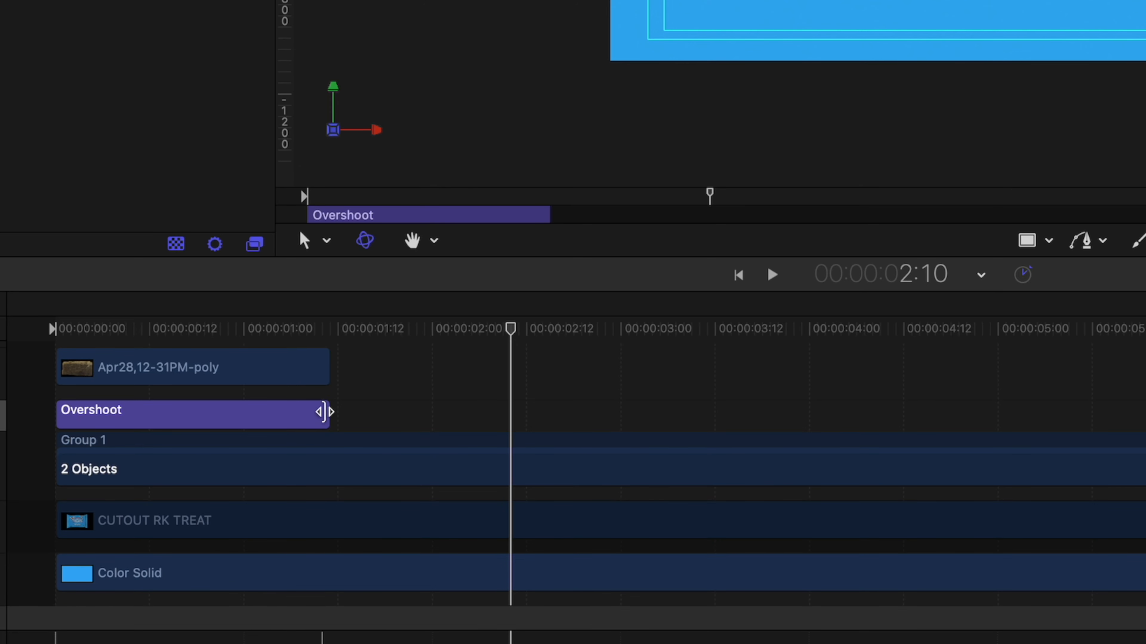
{"action": "left_click", "coordinate": [305, 374]}
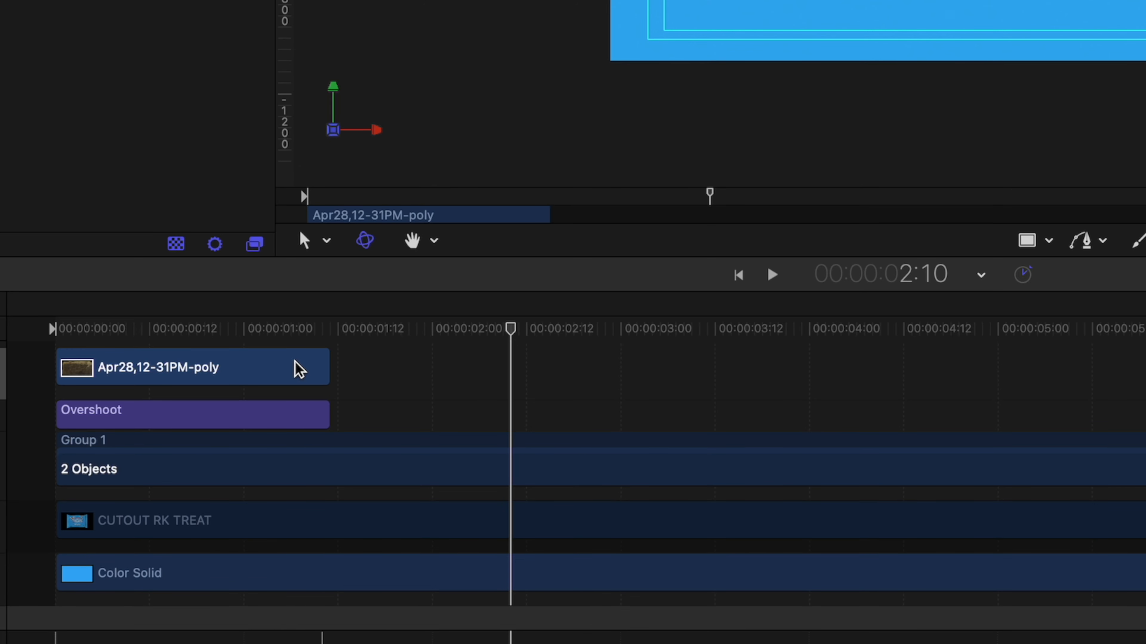
{"action": "left_click_drag", "start_coordinate": [329, 418], "coordinate": [371, 419]}
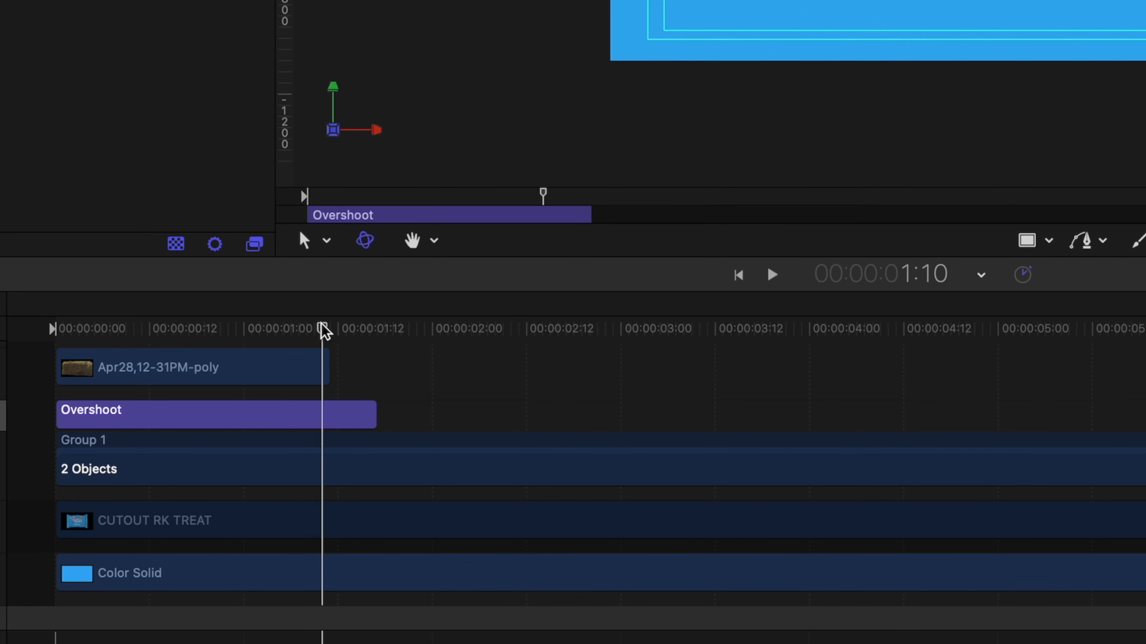
{"action": "key", "text": "space"}
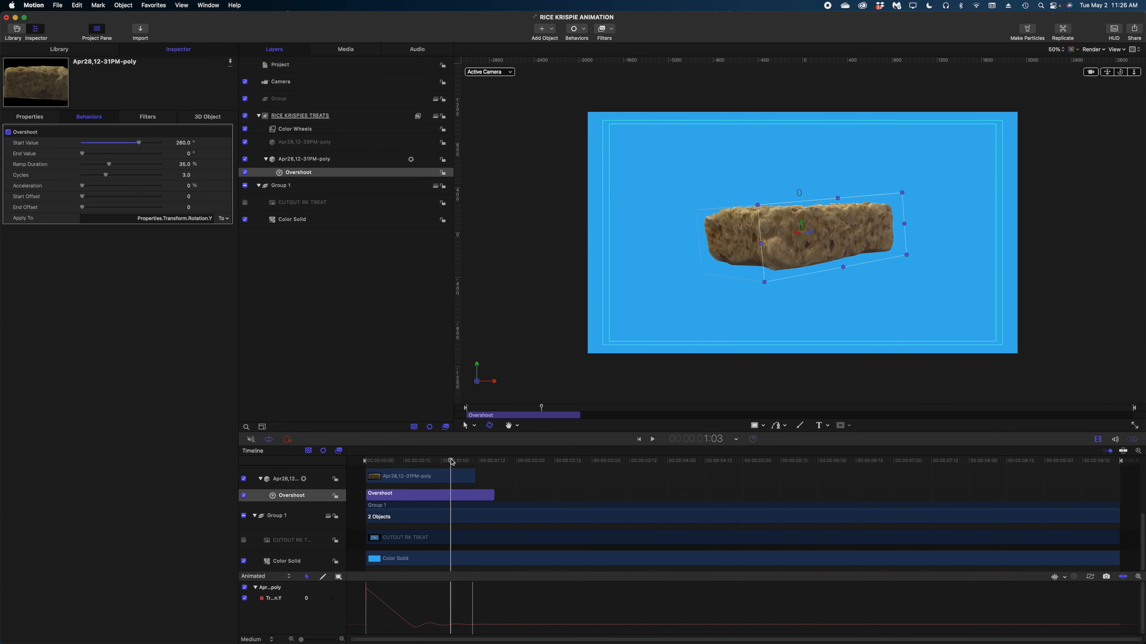
{"action": "key", "text": "space"}
Add an Overshoot behavior to the X rotation of Apr28,12-39PM-poly with a start value of 5.96°.
{"action": "left_click", "coordinate": [315, 143]}
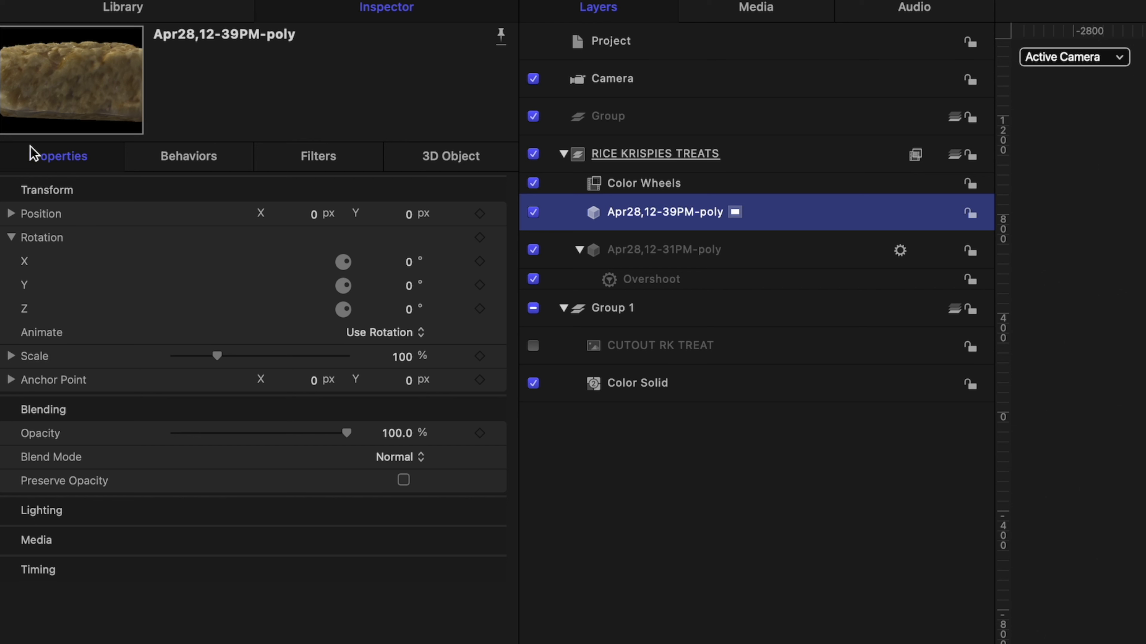
{"action": "left_click", "coordinate": [497, 262]}
{"action": "mouse_move", "coordinate": [603, 470]}
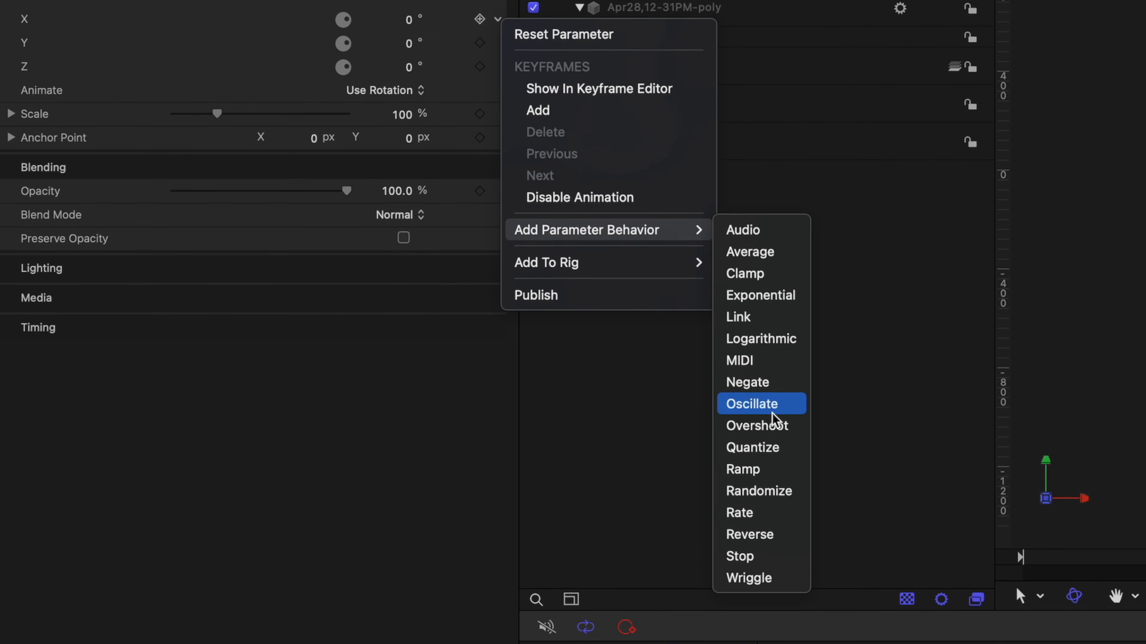
{"action": "left_click", "coordinate": [774, 426]}
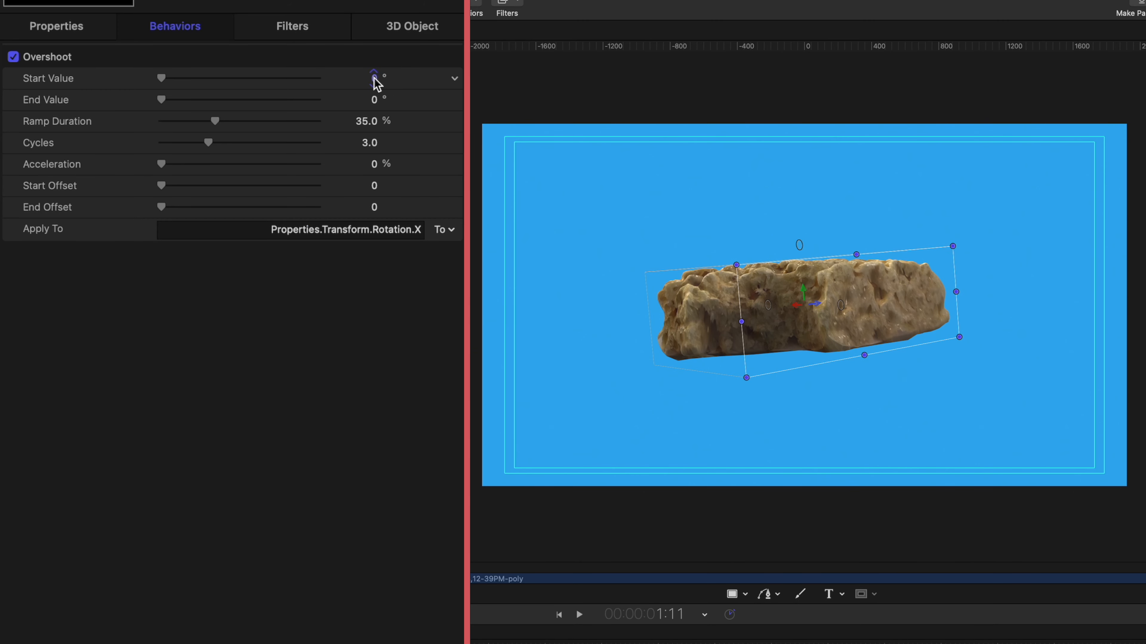
{"action": "left_click", "coordinate": [376, 81]}
{"action": "type", "text": "5.96"}
{"action": "key", "text": "Return"}
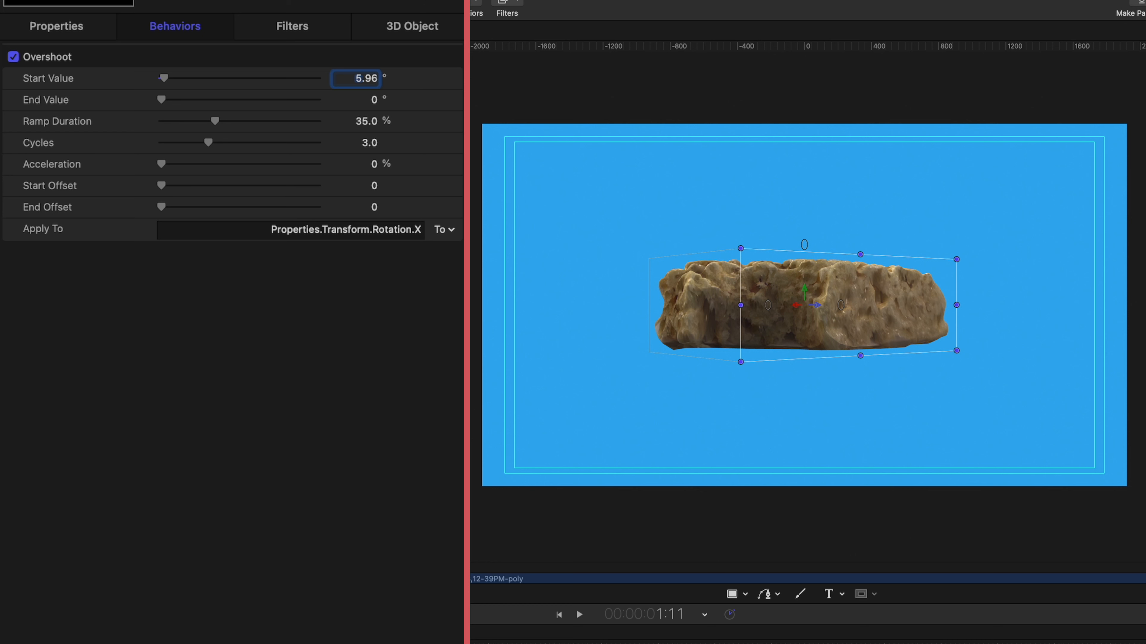
Set the X rotation Overshoot's ramp duration to 2.86% and its start offset to 34.
{"action": "left_click", "coordinate": [367, 121]}
{"action": "type", "text": "2."}
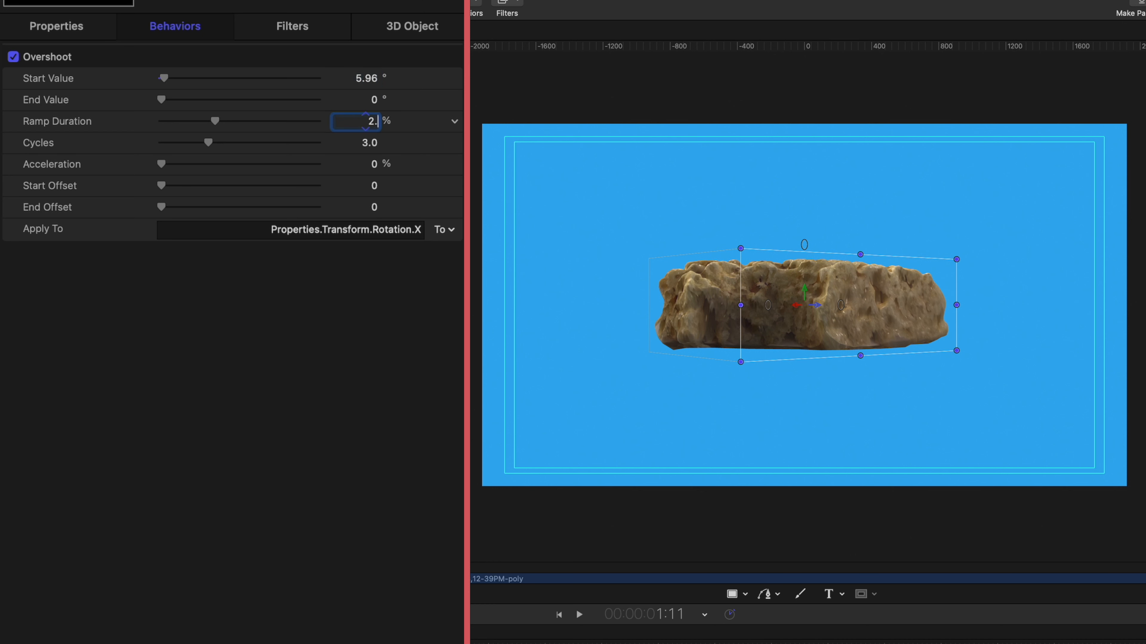
{"action": "type", "text": "86"}
{"action": "key", "text": "Return"}
{"action": "left_click", "coordinate": [378, 186]}
{"action": "key", "text": "Return"}
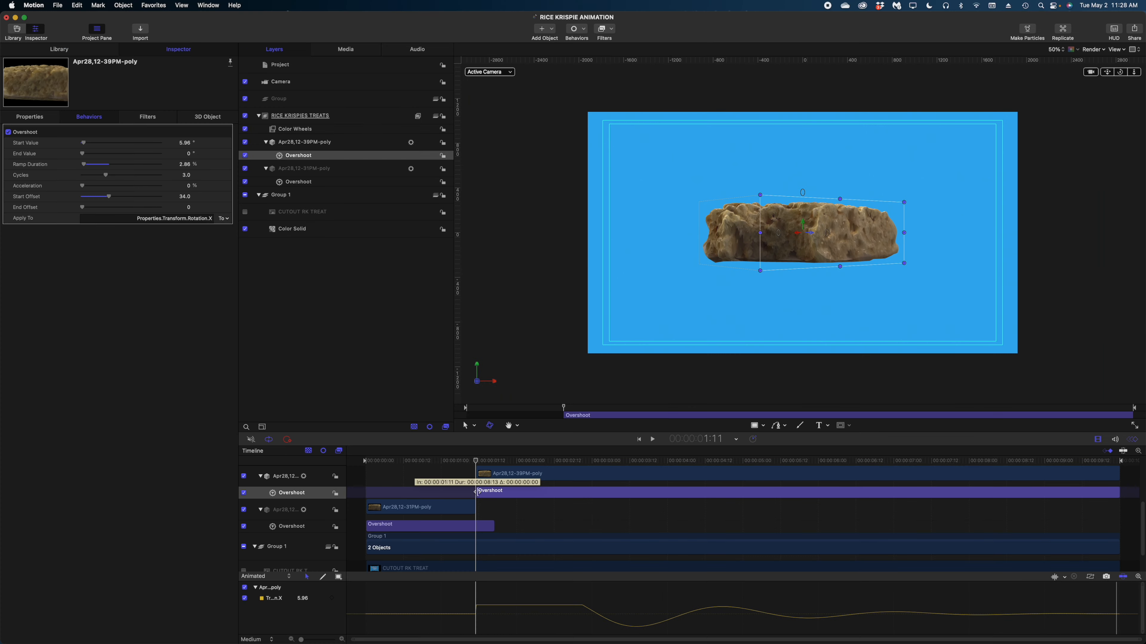
Retime the Overshoot on Apr28,12-39PM-poly to start at the project's first frame and end at about 2:09.
{"action": "left_click_drag", "start_coordinate": [476, 492], "coordinate": [373, 485]}
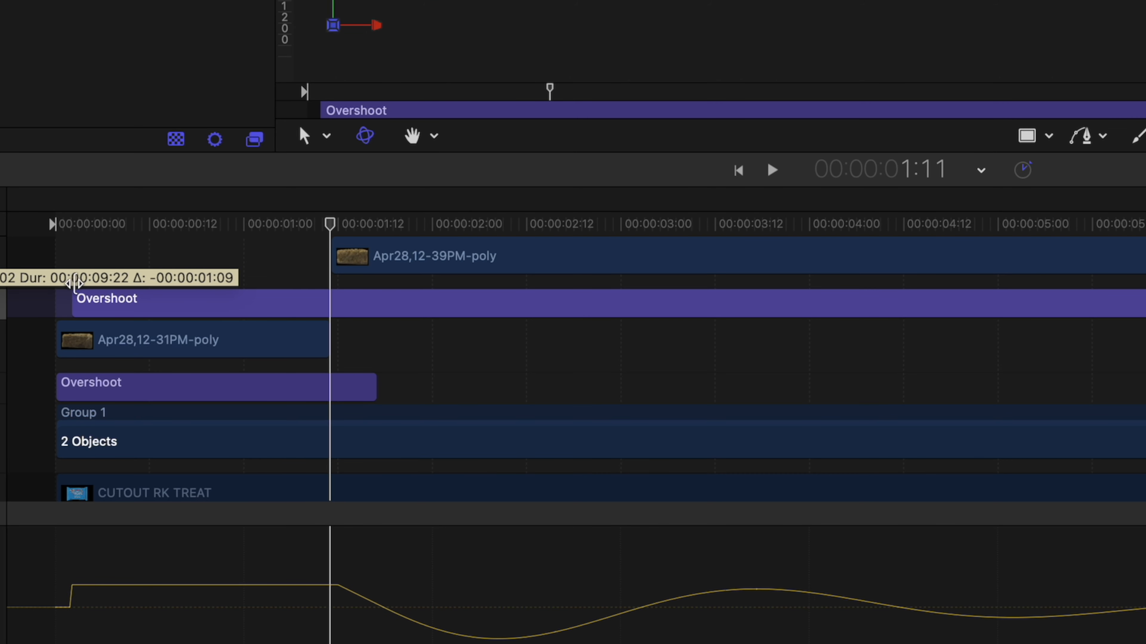
{"action": "left_click_drag", "start_coordinate": [75, 283], "coordinate": [58, 286]}
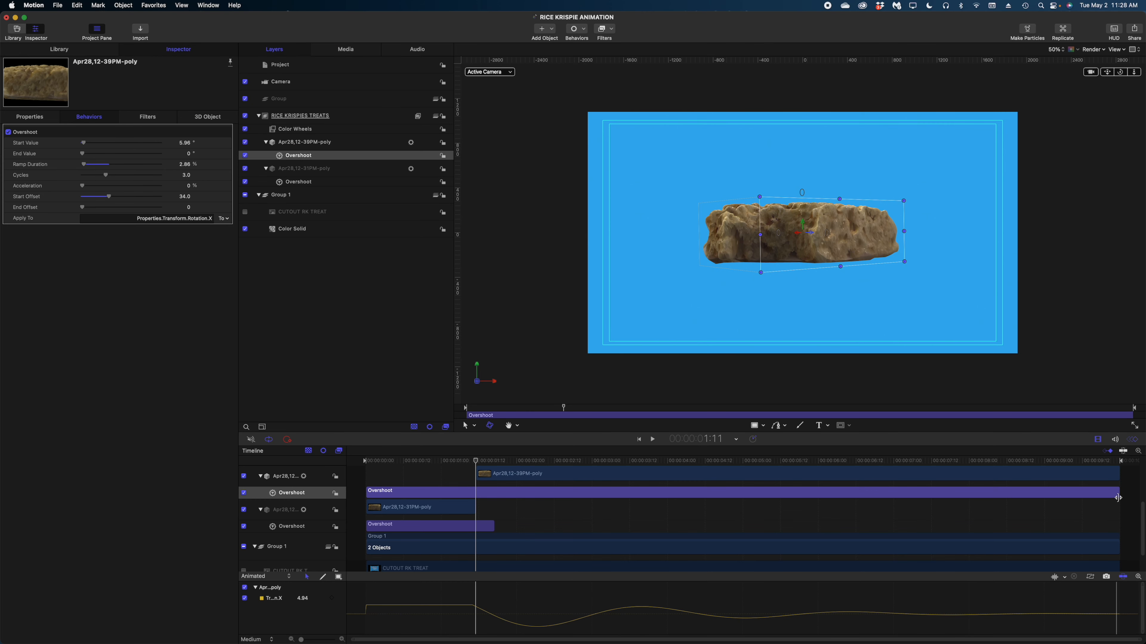
{"action": "left_click_drag", "start_coordinate": [1117, 496], "coordinate": [546, 497]}
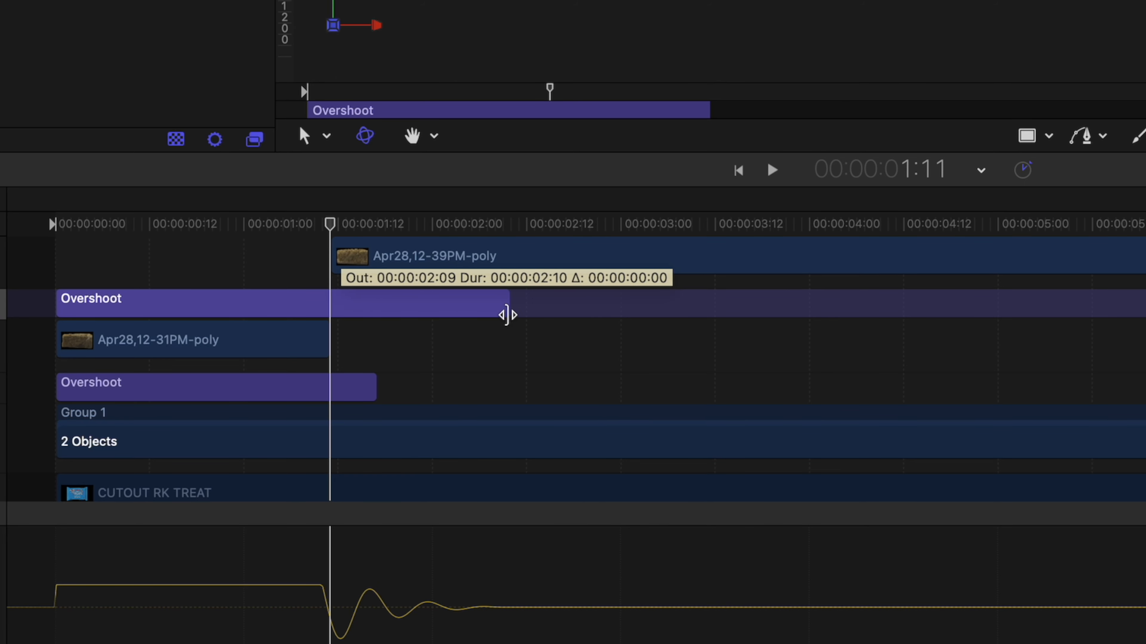
{"action": "left_click_drag", "start_coordinate": [508, 315], "coordinate": [506, 315]}
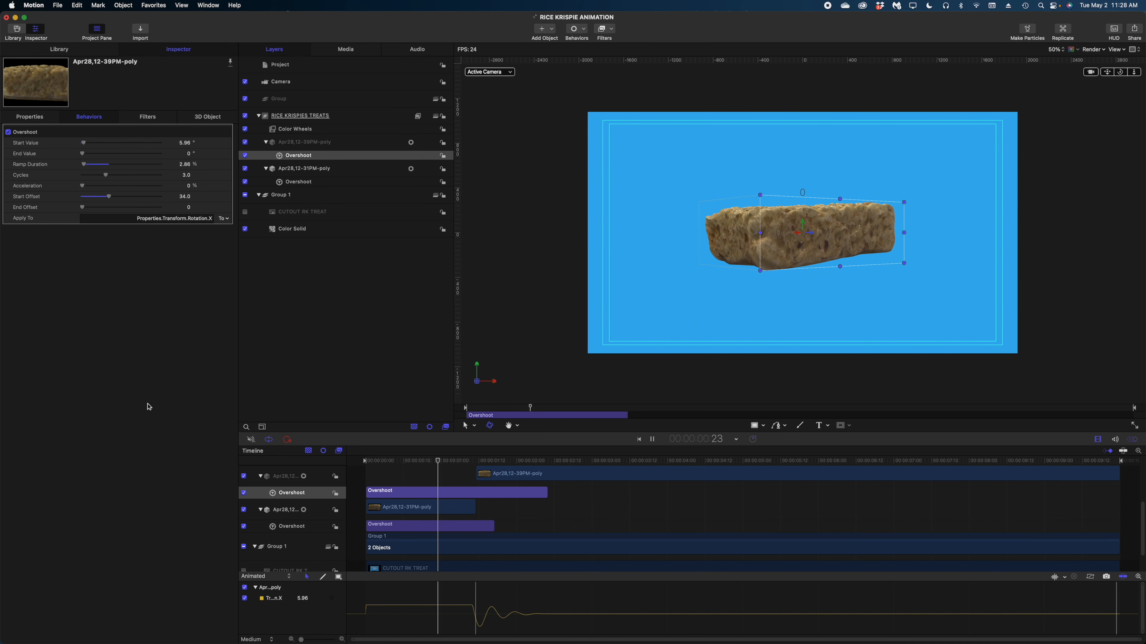
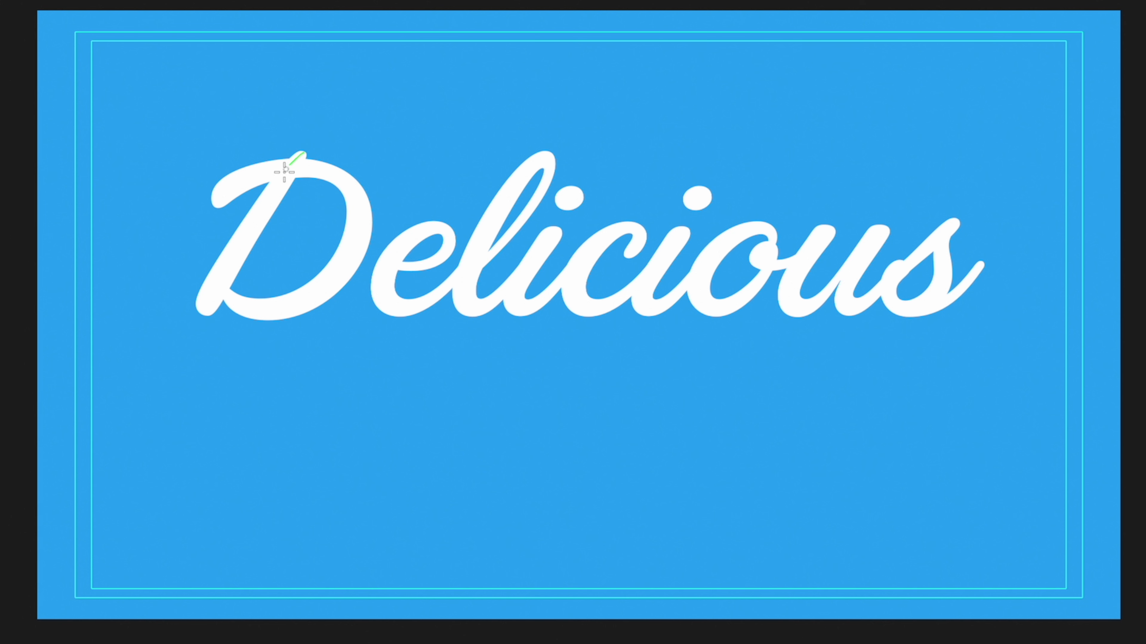
Trace the letters of the word Delicious in one continuous freehand paint stroke.
{"action": "left_click_drag", "start_coordinate": [265, 212], "coordinate": [214, 276]}
{"action": "mouse_move", "coordinate": [179, 226]}
{"action": "left_mouse_down"}
{"action": "mouse_move", "coordinate": [287, 165]}
{"action": "mouse_move", "coordinate": [363, 219]}
{"action": "mouse_move", "coordinate": [272, 310]}
{"action": "mouse_move", "coordinate": [222, 313]}
{"action": "mouse_move", "coordinate": [441, 262]}
{"action": "mouse_move", "coordinate": [390, 243]}
{"action": "mouse_move", "coordinate": [433, 305]}
{"action": "mouse_move", "coordinate": [474, 298]}
{"action": "left_mouse_up"}
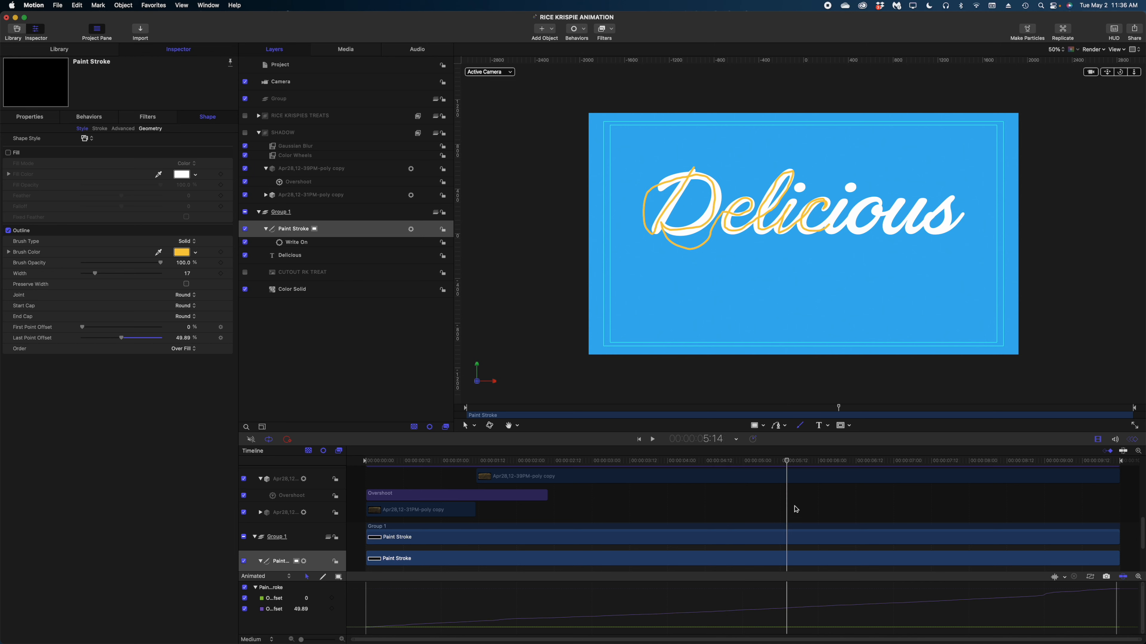
Set the paint stroke's outline width to 87 at a frame near 9:15 where most of the stroke is drawn.
{"action": "left_click_drag", "start_coordinate": [957, 544], "coordinate": [1091, 548]}
{"action": "left_click_drag", "start_coordinate": [96, 274], "coordinate": [124, 276]}
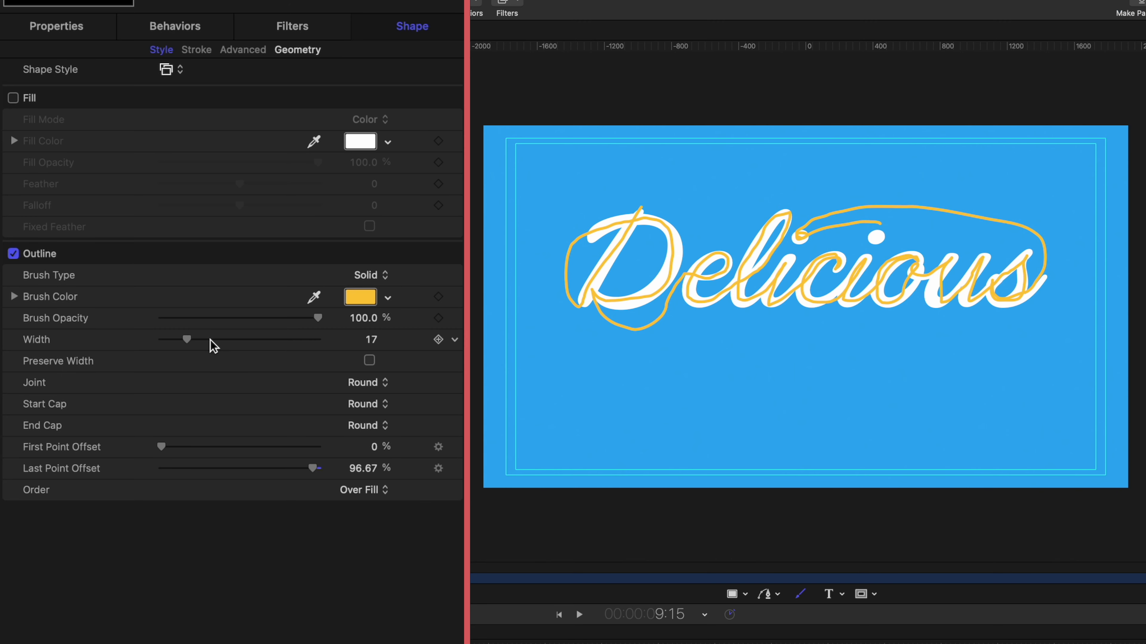
{"action": "left_click_drag", "start_coordinate": [242, 341], "coordinate": [298, 346]}
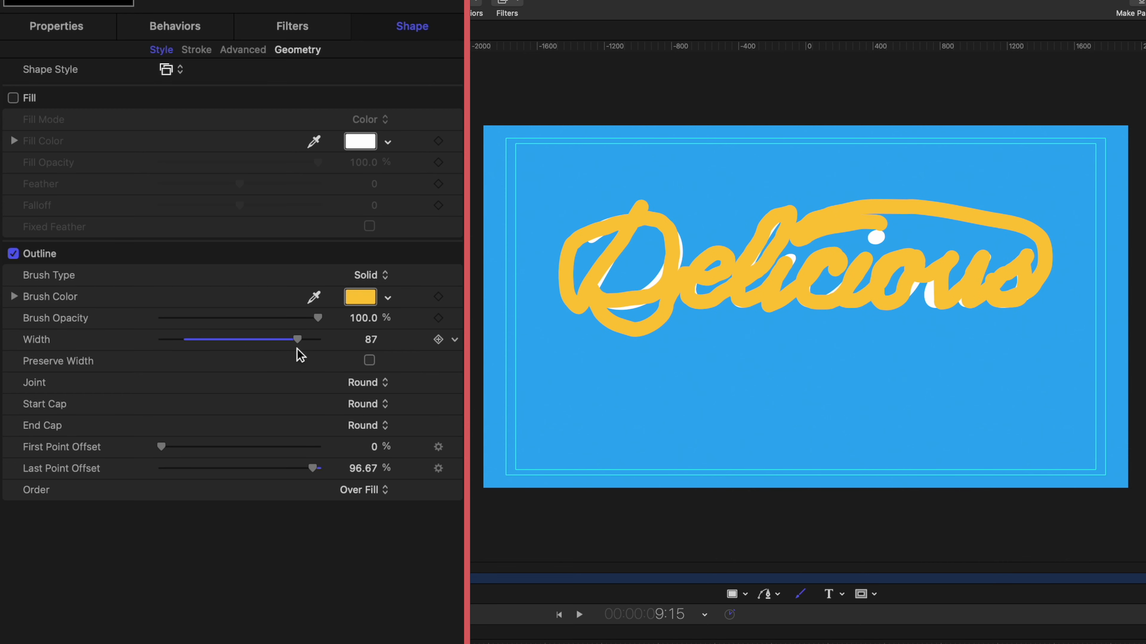
Edit the paint stroke's control points so the path follows and covers the letters and dots of Delicious.
{"action": "right_click", "coordinate": [672, 303]}
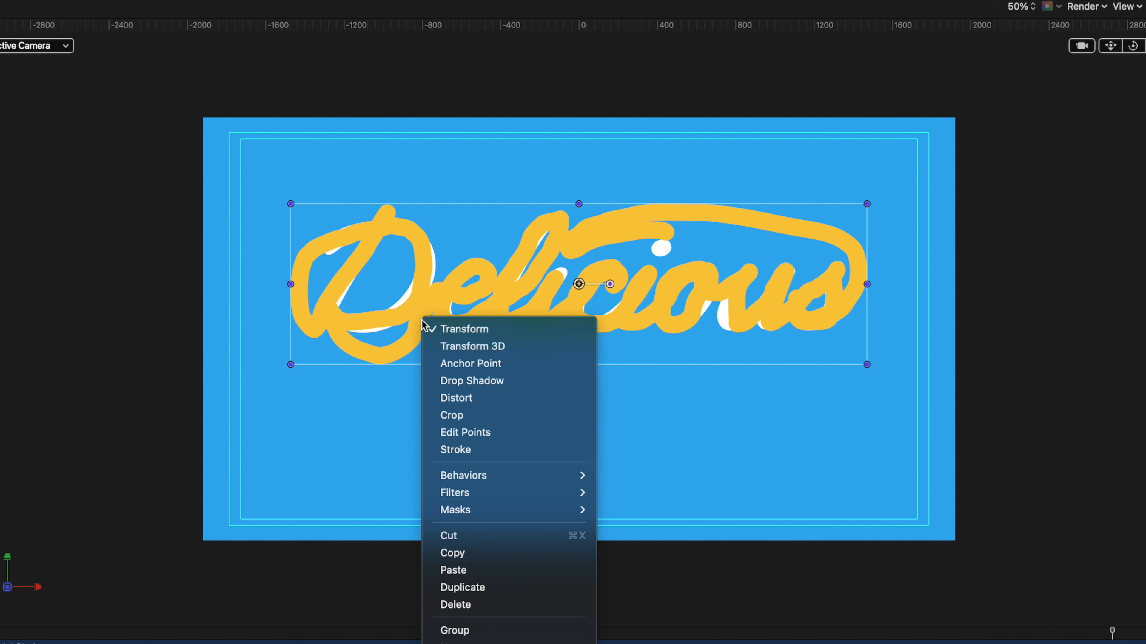
{"action": "left_click", "coordinate": [465, 434]}
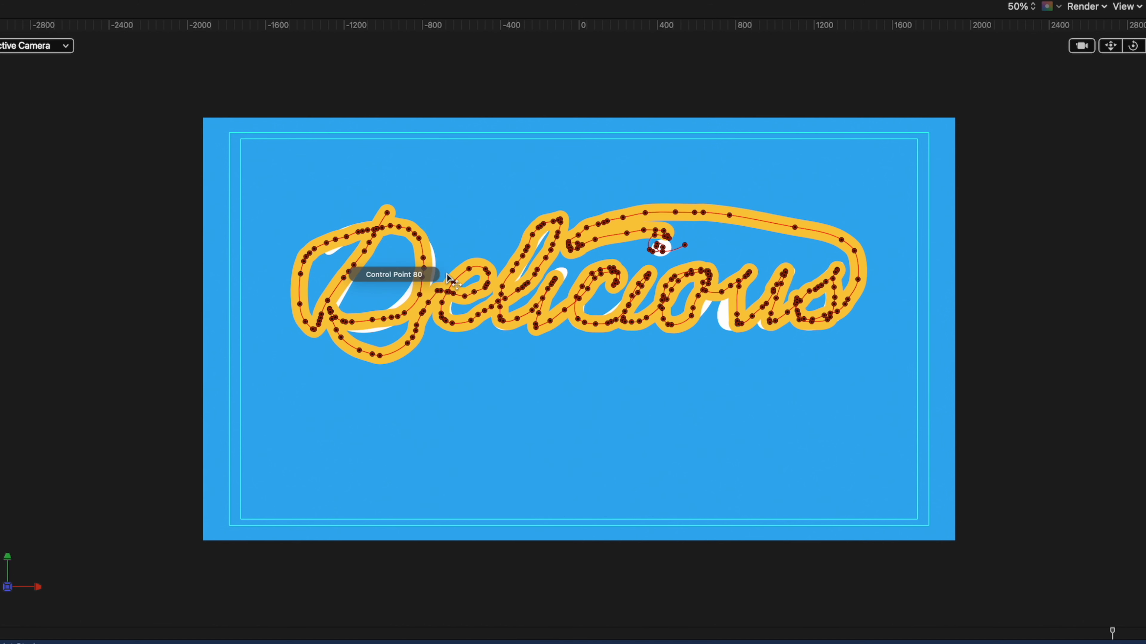
{"action": "key", "text": "super+="}
{"action": "left_click_drag", "start_coordinate": [120, 150], "coordinate": [120, 144]}
{"action": "left_click_drag", "start_coordinate": [152, 140], "coordinate": [145, 137]}
{"action": "mouse_move", "coordinate": [79, 163]}
{"action": "left_mouse_down"}
{"action": "mouse_move", "coordinate": [84, 172]}
{"action": "mouse_move", "coordinate": [103, 158]}
{"action": "left_mouse_up"}
{"action": "left_click_drag", "start_coordinate": [119, 144], "coordinate": [120, 148]}
{"action": "left_click_drag", "start_coordinate": [114, 232], "coordinate": [117, 237]}
{"action": "left_click_drag", "start_coordinate": [83, 278], "coordinate": [89, 285]}
{"action": "left_click_drag", "start_coordinate": [171, 317], "coordinate": [165, 329]}
{"action": "left_click_drag", "start_coordinate": [222, 310], "coordinate": [245, 281]}
{"action": "left_click_drag", "start_coordinate": [273, 192], "coordinate": [282, 190]}
{"action": "left_click_drag", "start_coordinate": [275, 213], "coordinate": [280, 225]}
{"action": "left_click_drag", "start_coordinate": [271, 231], "coordinate": [260, 264]}
{"action": "left_click_drag", "start_coordinate": [503, 132], "coordinate": [506, 136]}
{"action": "left_click_drag", "start_coordinate": [537, 234], "coordinate": [551, 224]}
{"action": "left_click_drag", "start_coordinate": [659, 316], "coordinate": [658, 311]}
{"action": "left_click_drag", "start_coordinate": [585, 314], "coordinate": [585, 318]}
{"action": "left_click_drag", "start_coordinate": [824, 269], "coordinate": [832, 278]}
{"action": "left_click_drag", "start_coordinate": [813, 293], "coordinate": [825, 297]}
{"action": "left_click_drag", "start_coordinate": [901, 305], "coordinate": [876, 299]}
{"action": "left_click_drag", "start_coordinate": [902, 319], "coordinate": [876, 321]}
{"action": "left_click_drag", "start_coordinate": [966, 322], "coordinate": [956, 321]}
{"action": "left_click_drag", "start_coordinate": [1051, 316], "coordinate": [1050, 326]}
{"action": "left_click_drag", "start_coordinate": [280, 224], "coordinate": [269, 240]}
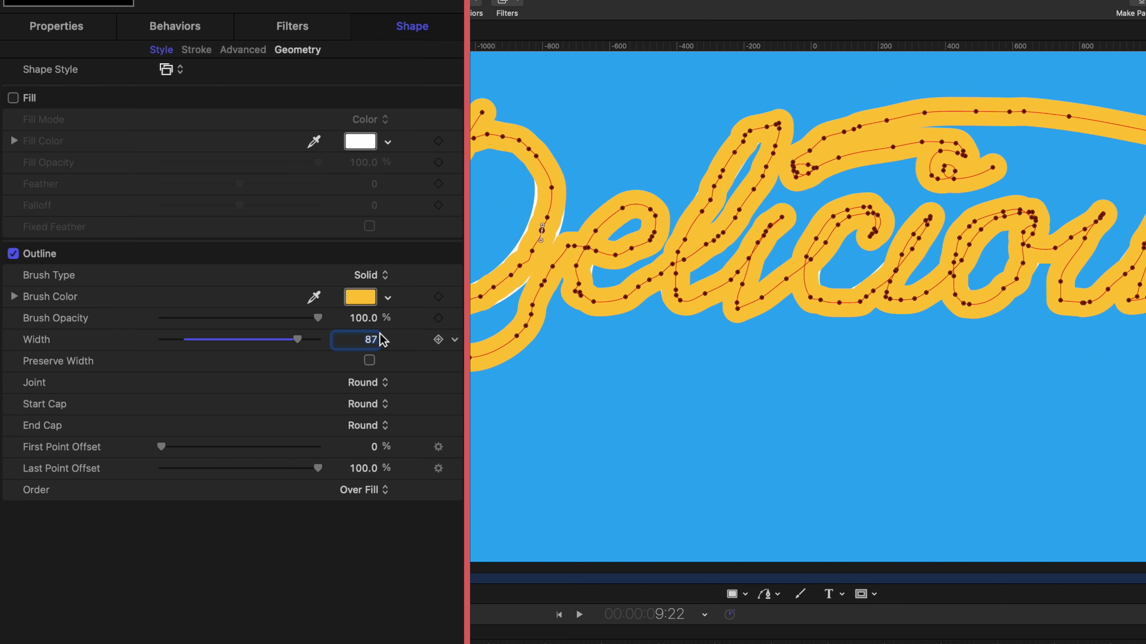
Set the paint stroke's outline width to 95.
{"action": "left_click_drag", "start_coordinate": [379, 336], "coordinate": [383, 336]}
{"action": "type", "text": "95"}
{"action": "key", "text": "Return"}
{"action": "left_click_drag", "start_coordinate": [342, 346], "coordinate": [345, 345]}
{"action": "key", "text": "Up"}
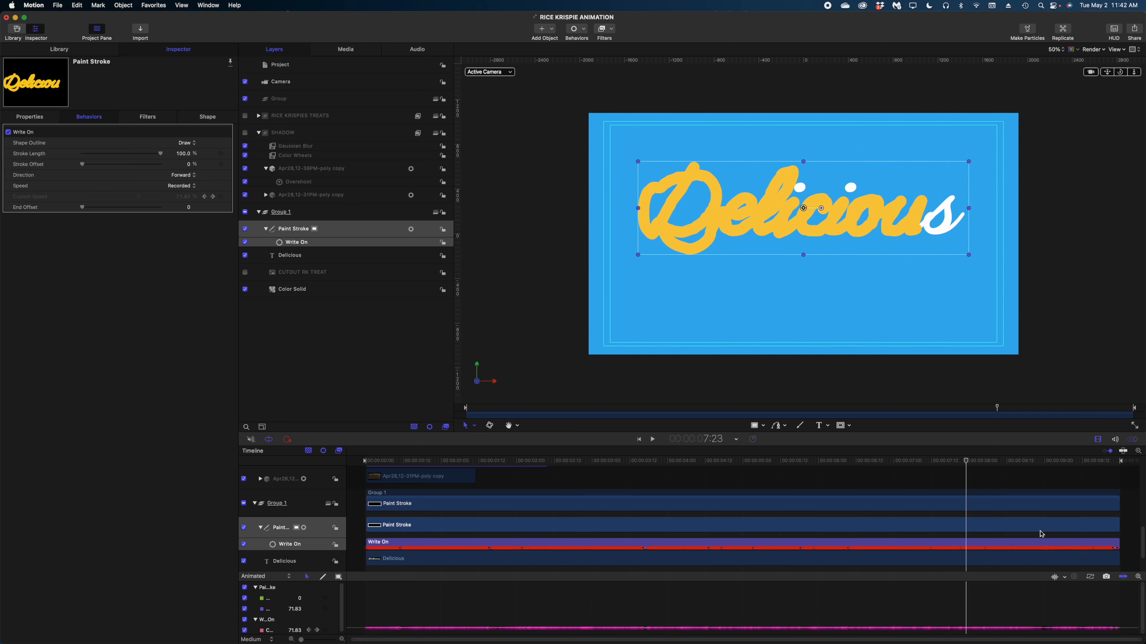
Shorten the Paint Stroke clip together with its Write On behavior to about one second from the project's start.
{"action": "left_click_drag", "start_coordinate": [1112, 528], "coordinate": [442, 522]}
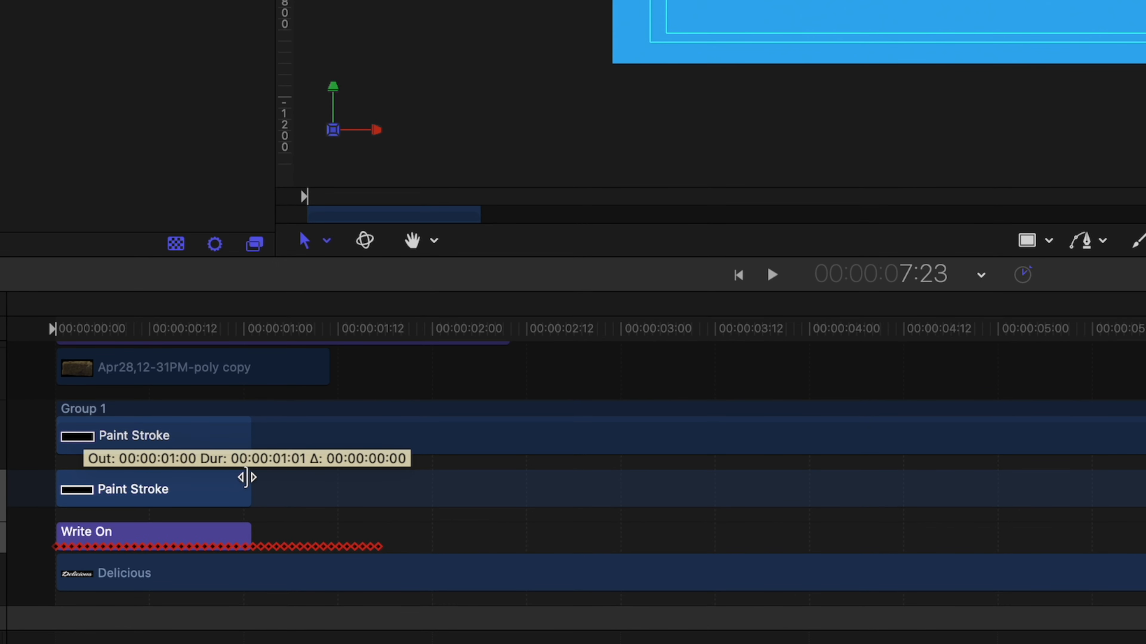
{"action": "left_click_drag", "start_coordinate": [246, 478], "coordinate": [239, 481]}
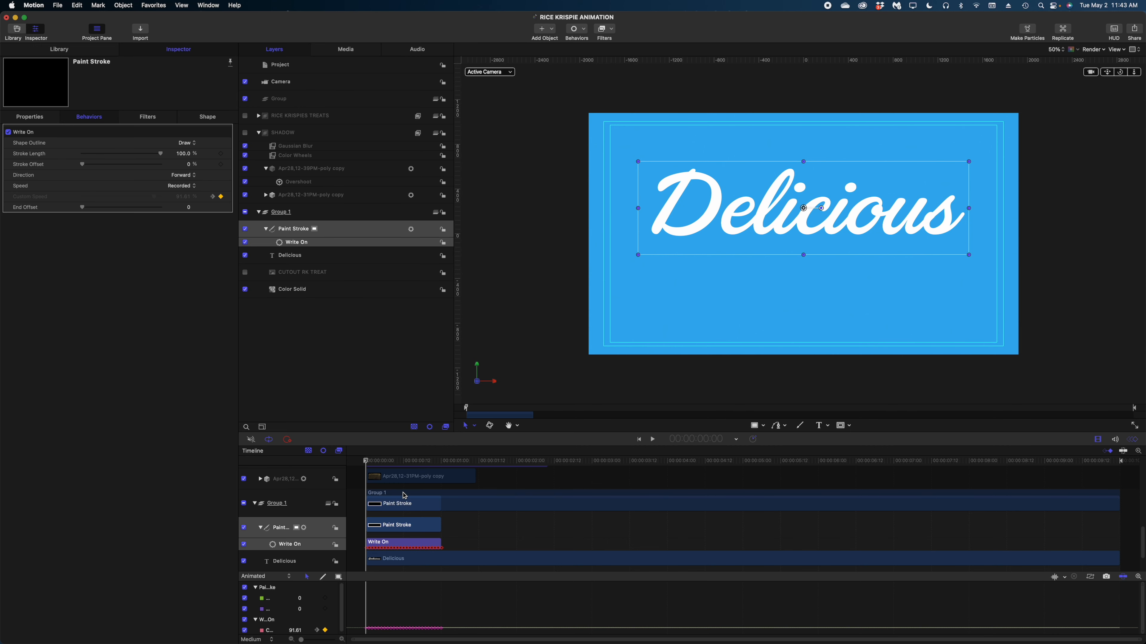
Add an image mask to the Delicious text with Paint Stroke as its mask source and preview the write-on.
{"action": "key", "text": "space"}
{"action": "key", "text": "space"}
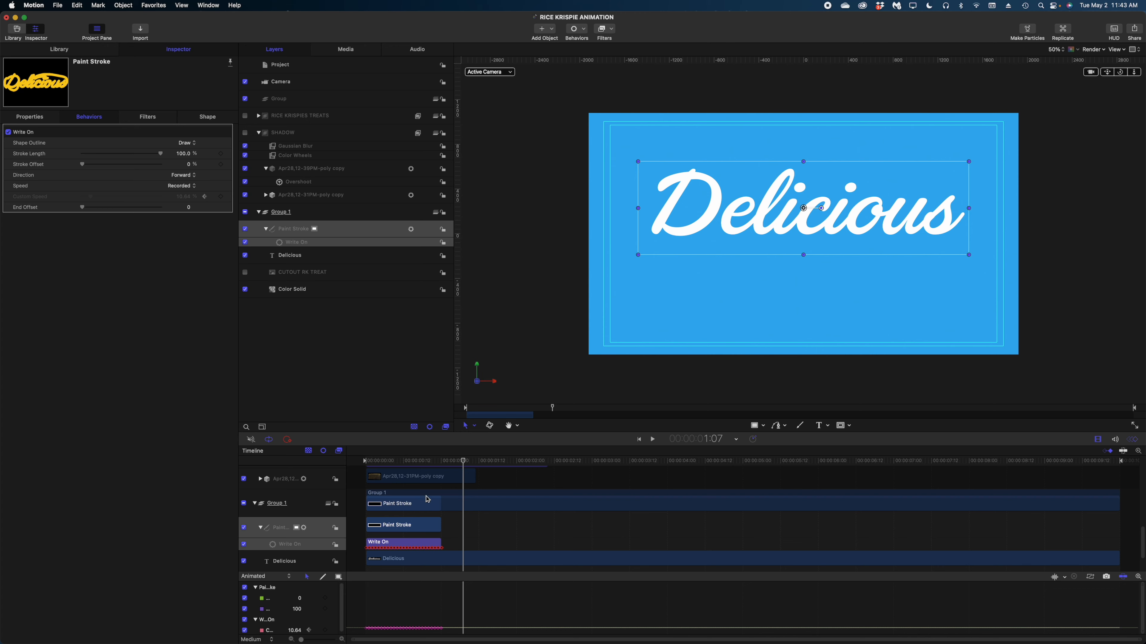
{"action": "left_click", "coordinate": [342, 256]}
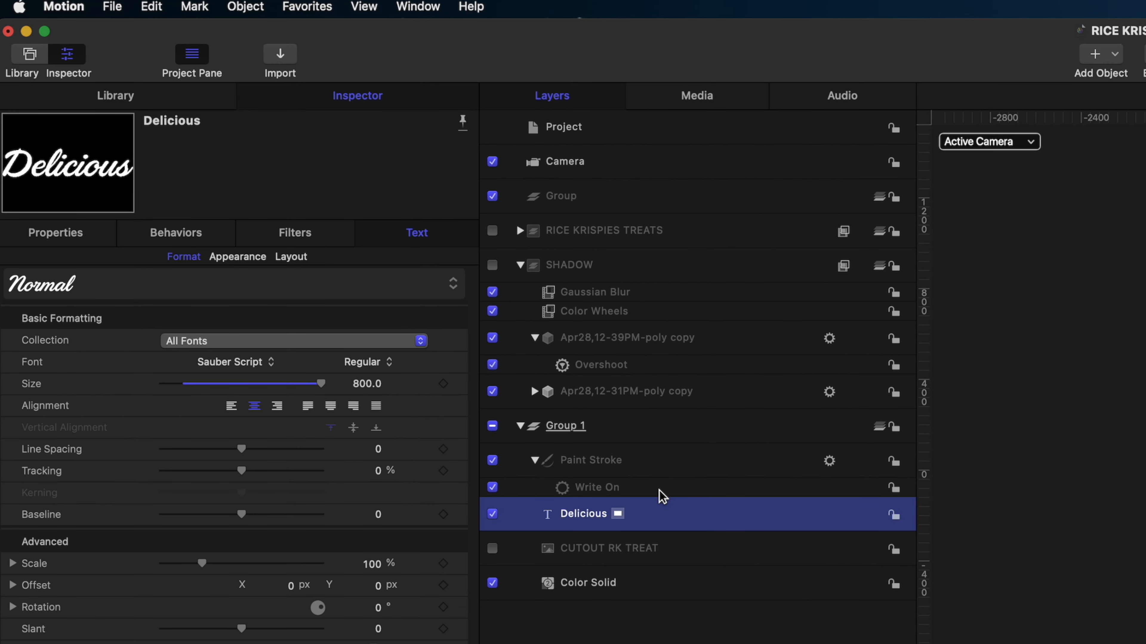
{"action": "left_click", "coordinate": [230, 7]}
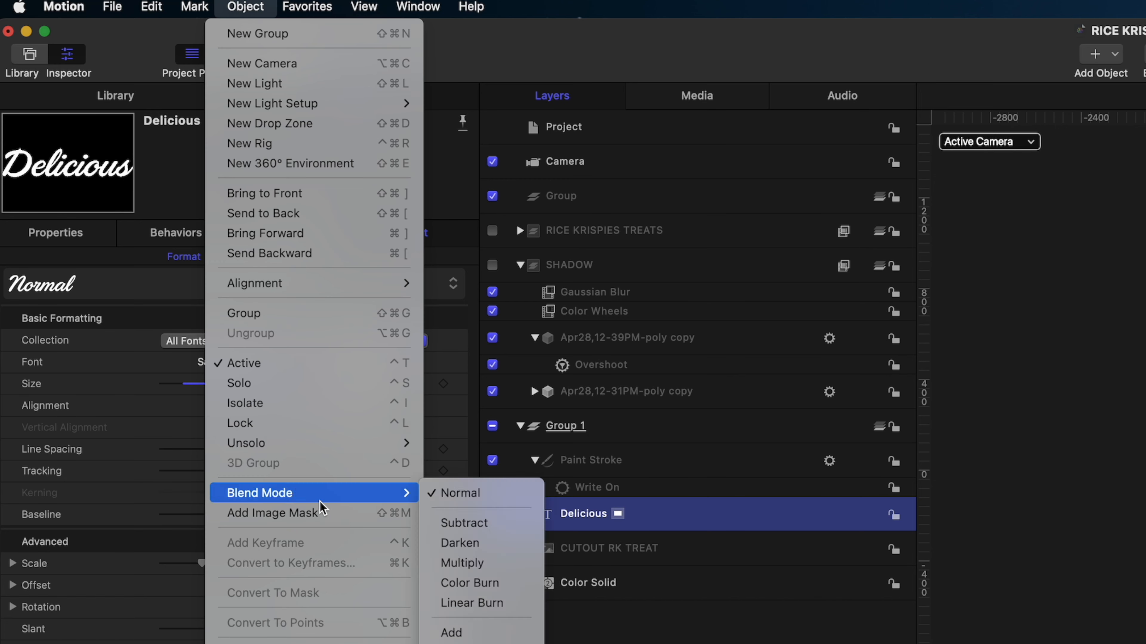
{"action": "left_click", "coordinate": [319, 513]}
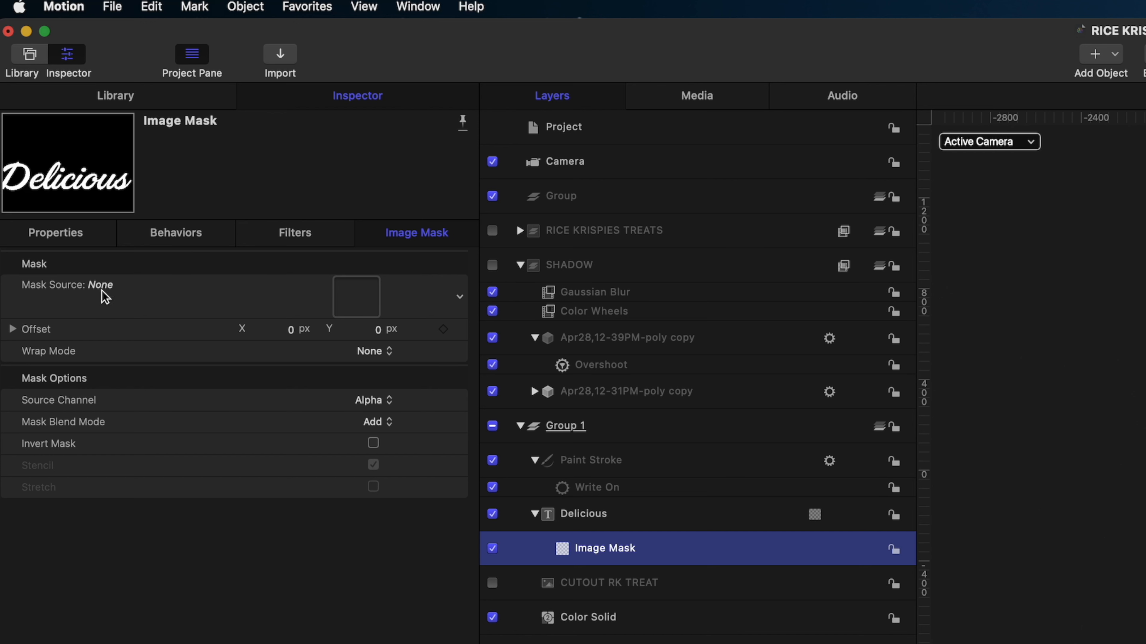
{"action": "mouse_move", "coordinate": [587, 470]}
{"action": "left_mouse_down"}
{"action": "mouse_move", "coordinate": [519, 448]}
{"action": "mouse_move", "coordinate": [435, 343]}
{"action": "mouse_move", "coordinate": [363, 305]}
{"action": "left_mouse_up"}
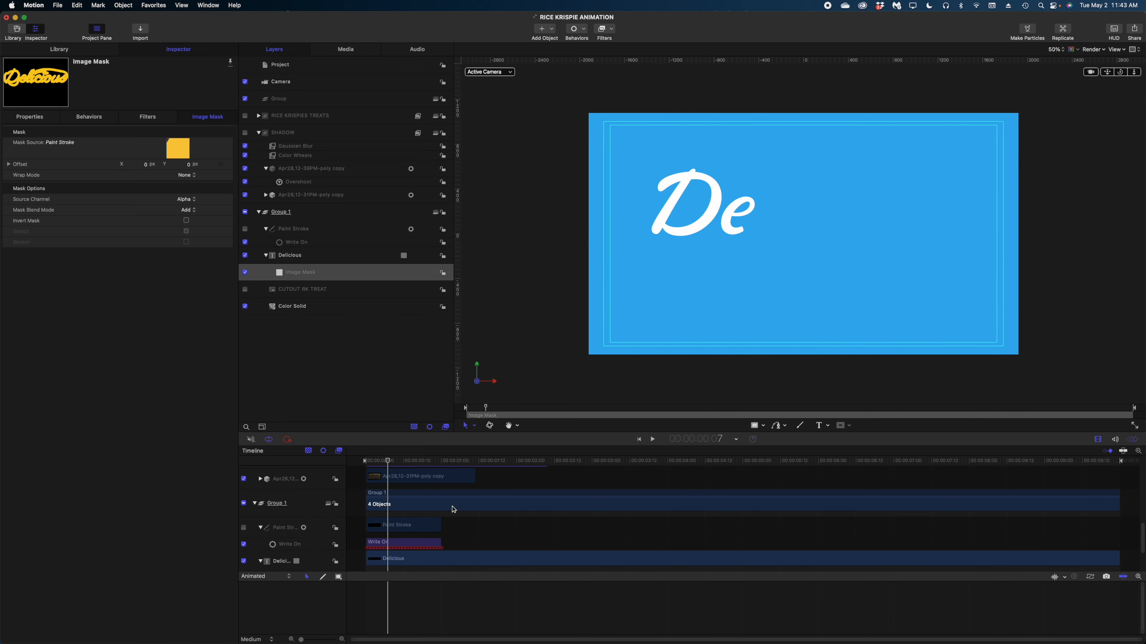
{"action": "left_click_drag", "start_coordinate": [453, 509], "coordinate": [480, 513]}
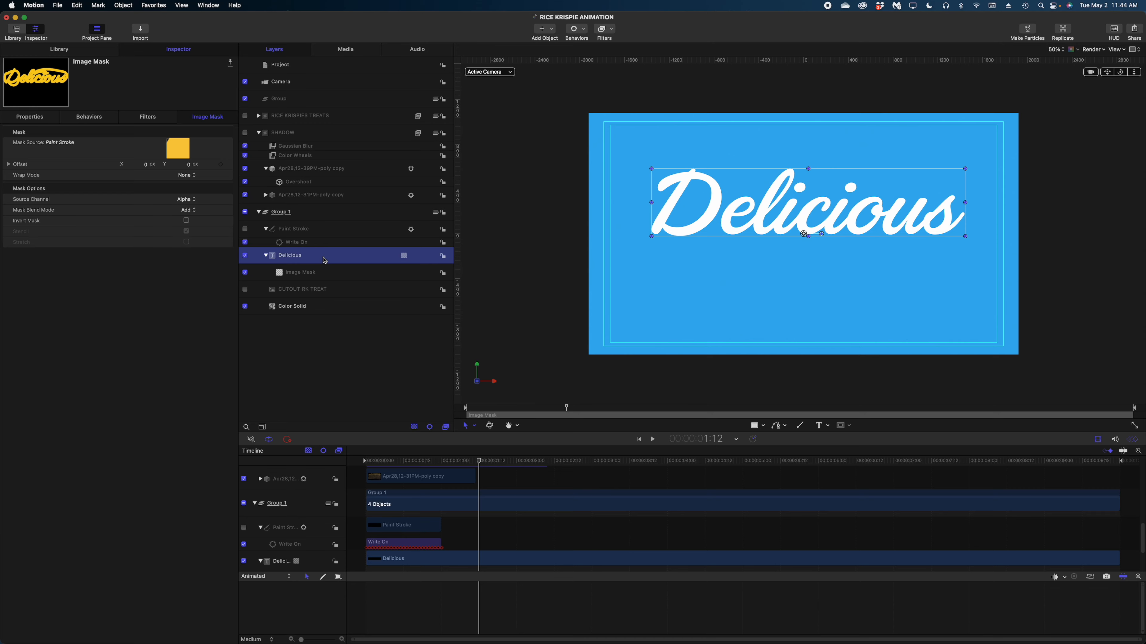
Apply the Stroke filter to the Delicious text.
{"action": "left_click", "coordinate": [324, 261]}
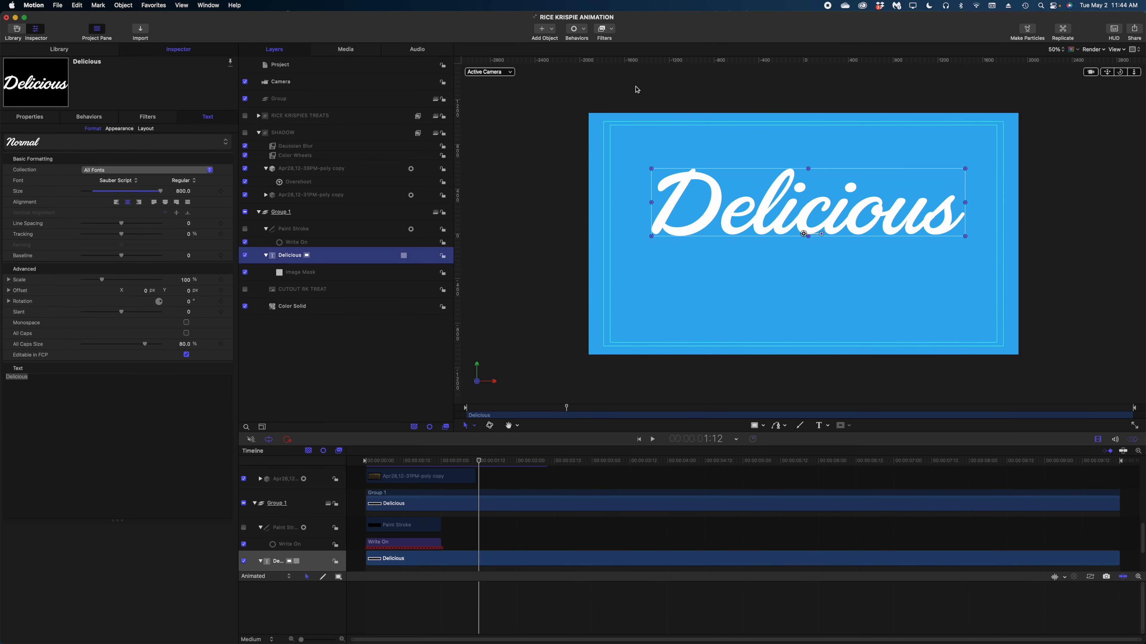
{"action": "left_click", "coordinate": [609, 31]}
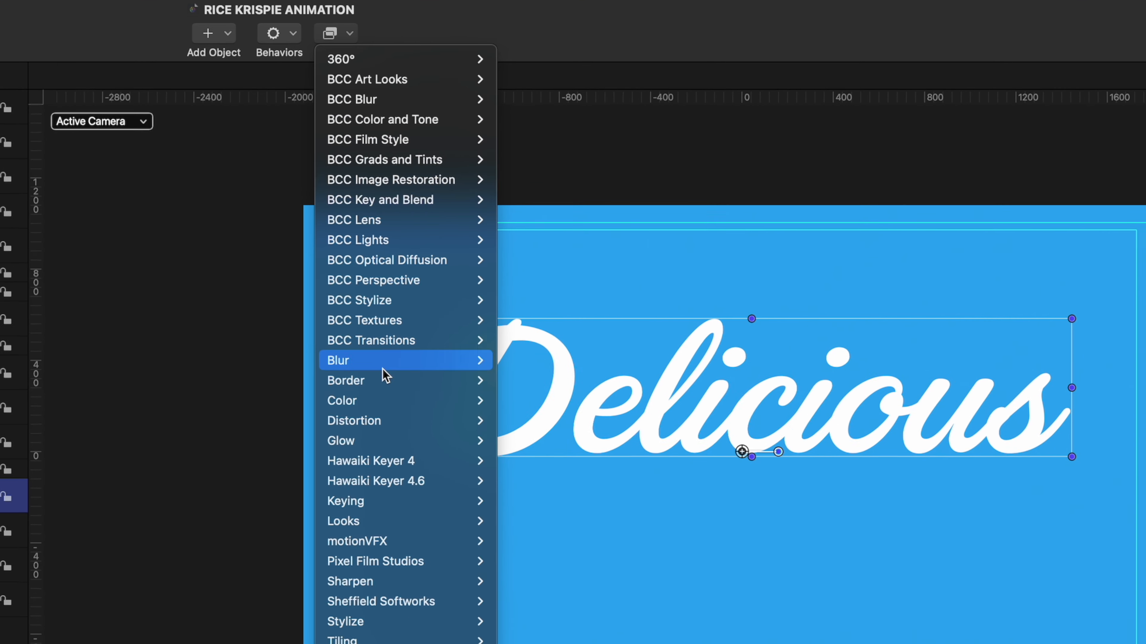
{"action": "mouse_move", "coordinate": [626, 201]}
{"action": "left_click", "coordinate": [515, 431]}
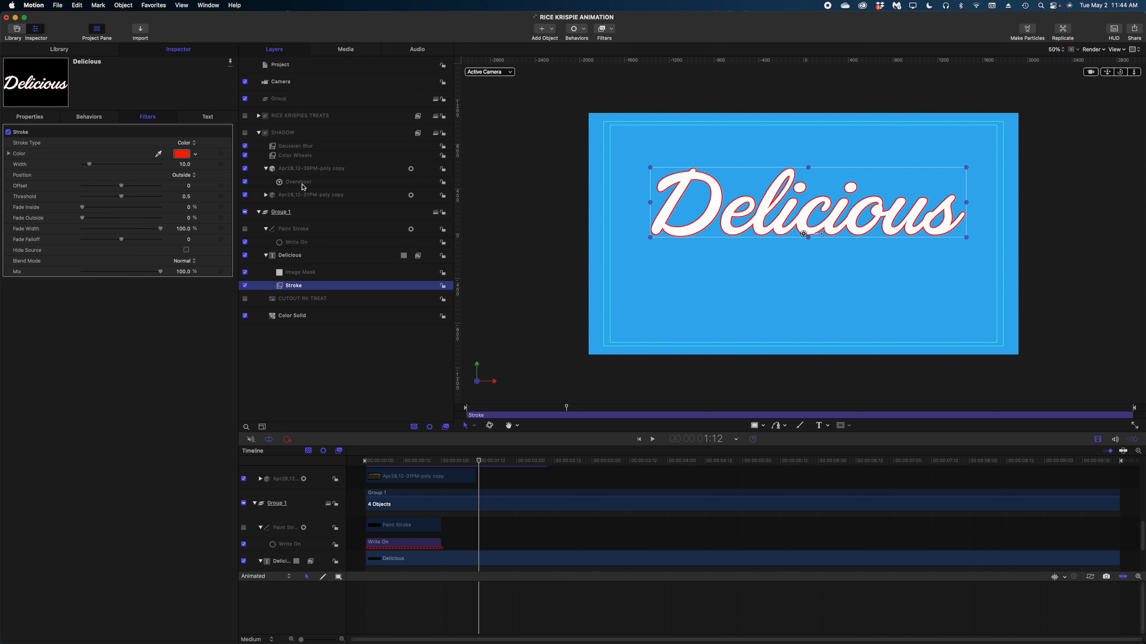
Show the CUTOUT RK TREAT image temporarily and sample its Kellogg's red as the Stroke filter's color.
{"action": "left_click", "coordinate": [245, 300]}
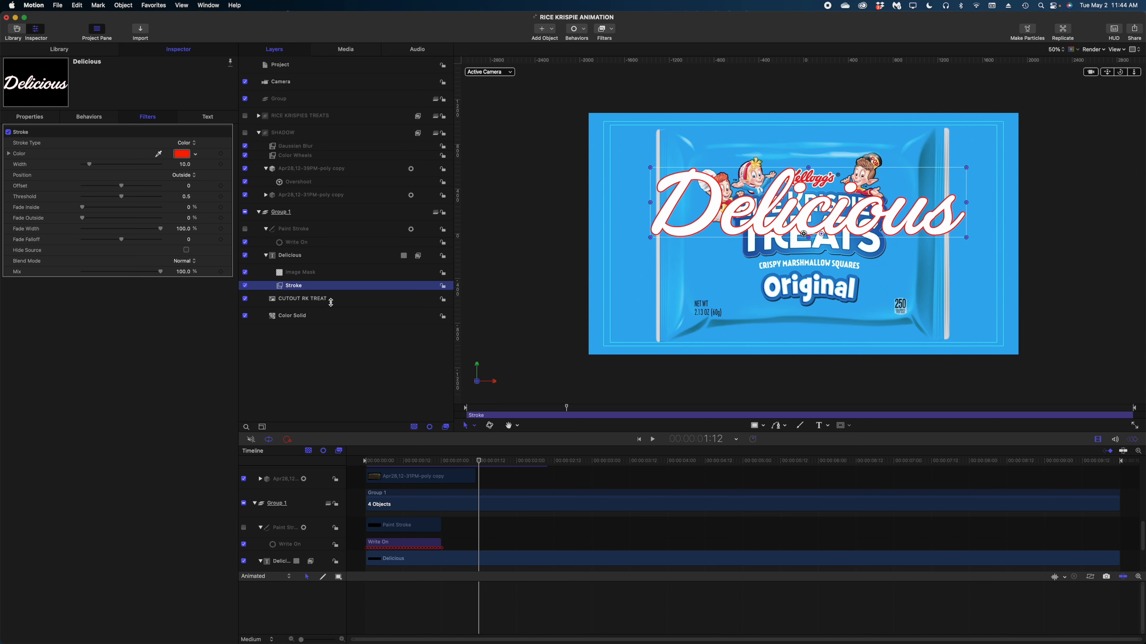
{"action": "left_click", "coordinate": [186, 159]}
{"action": "left_click", "coordinate": [314, 448]}
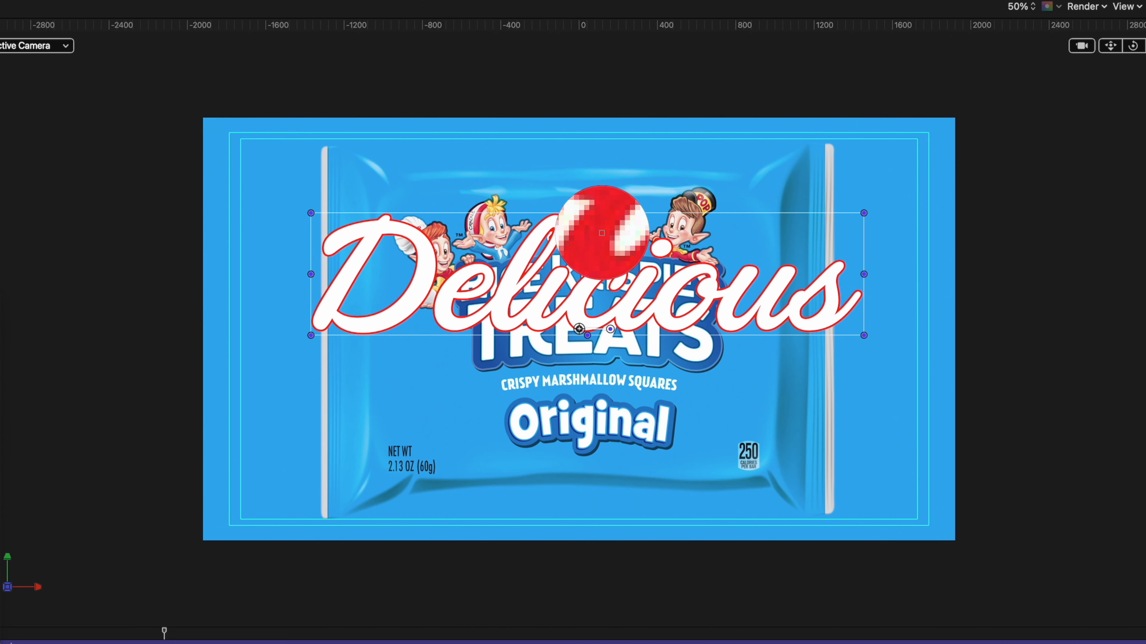
{"action": "left_click", "coordinate": [603, 233]}
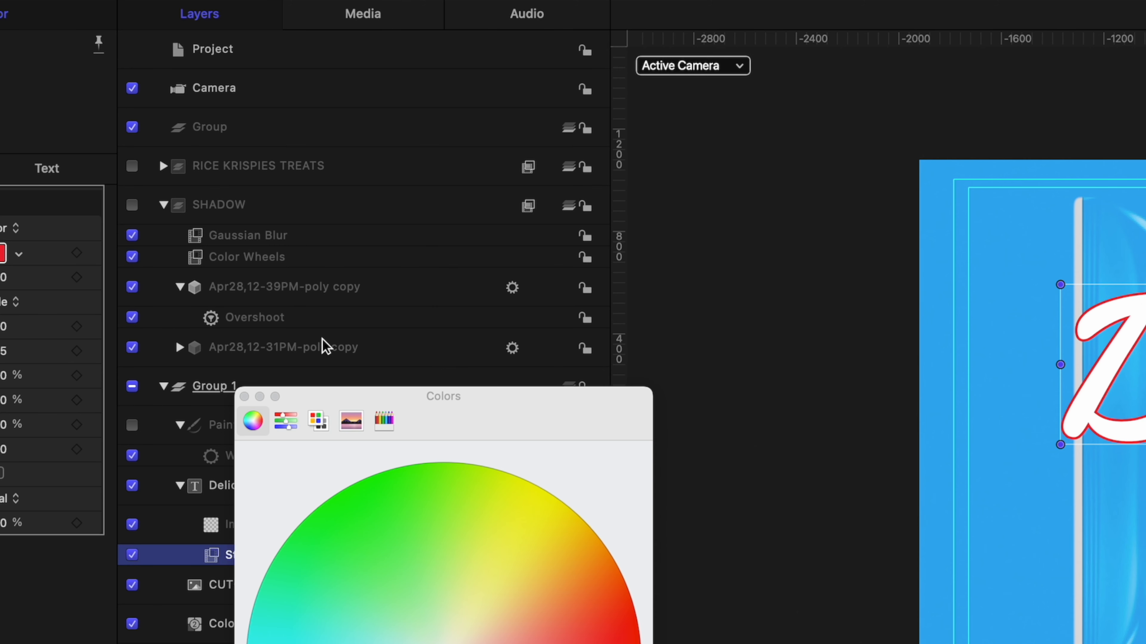
{"action": "left_click", "coordinate": [239, 398]}
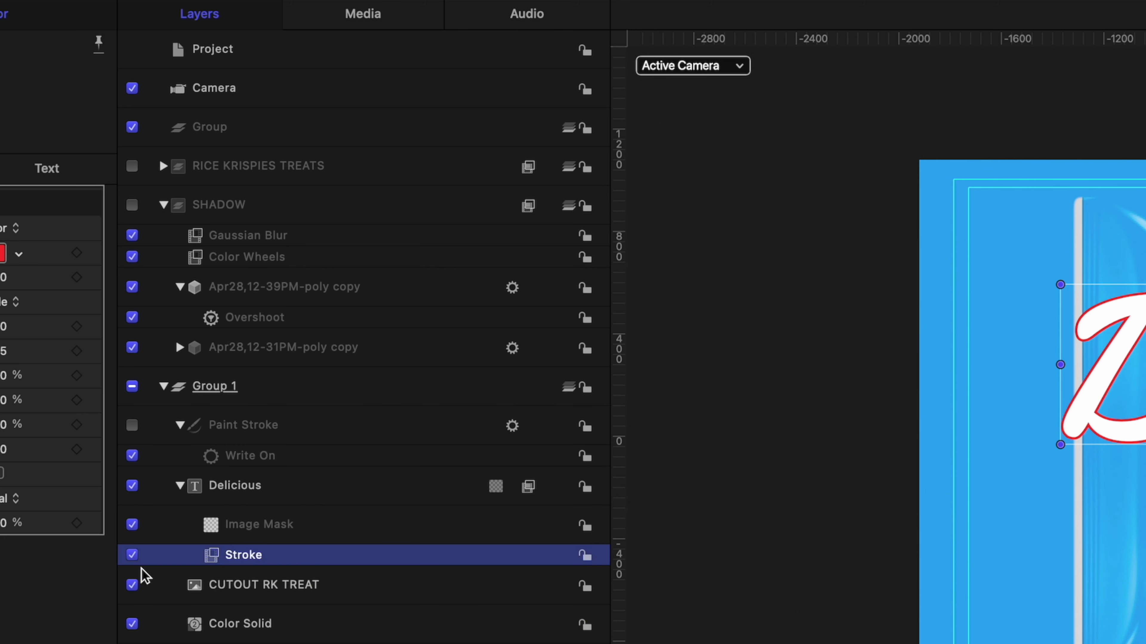
{"action": "left_click", "coordinate": [132, 585]}
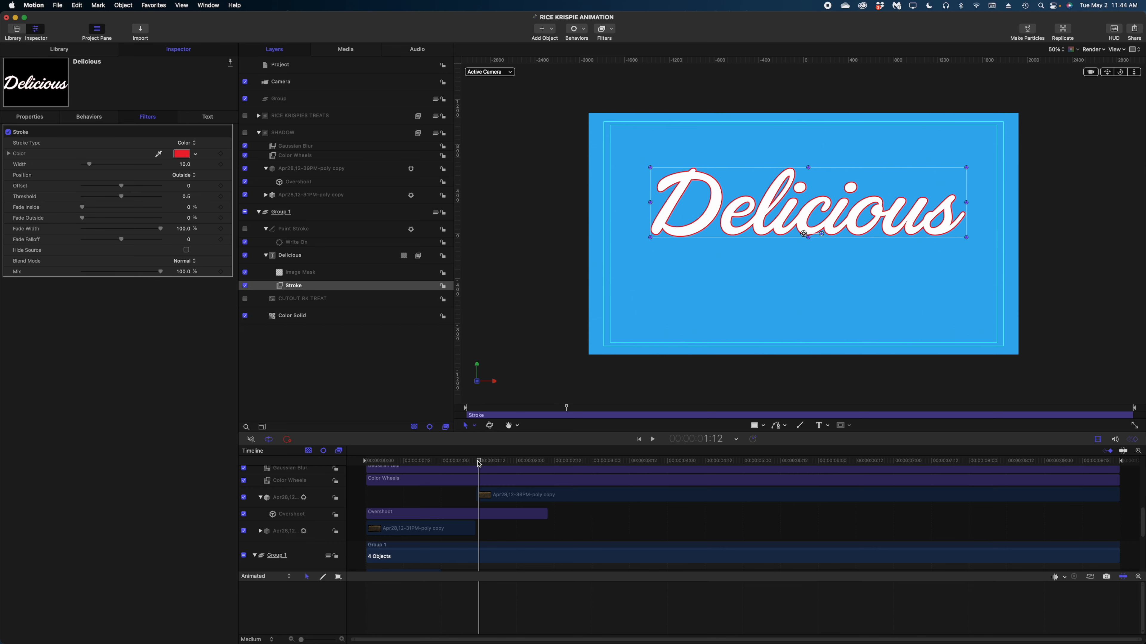
Trim the start of the Stroke filter to 1:11, where the Apr28,12-39PM-poly copy clip begins.
{"action": "left_click", "coordinate": [512, 498]}
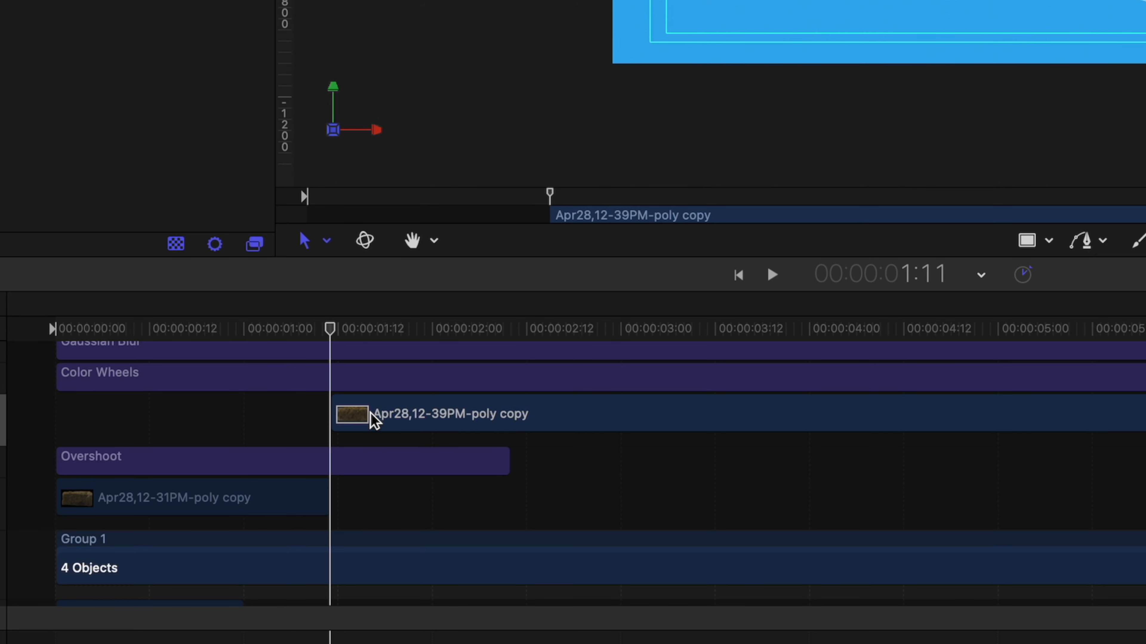
{"action": "scroll", "coordinate": [373, 412], "scroll_direction": "down", "scroll_amount": 10}
{"action": "left_click_drag", "start_coordinate": [66, 538], "coordinate": [332, 537]}
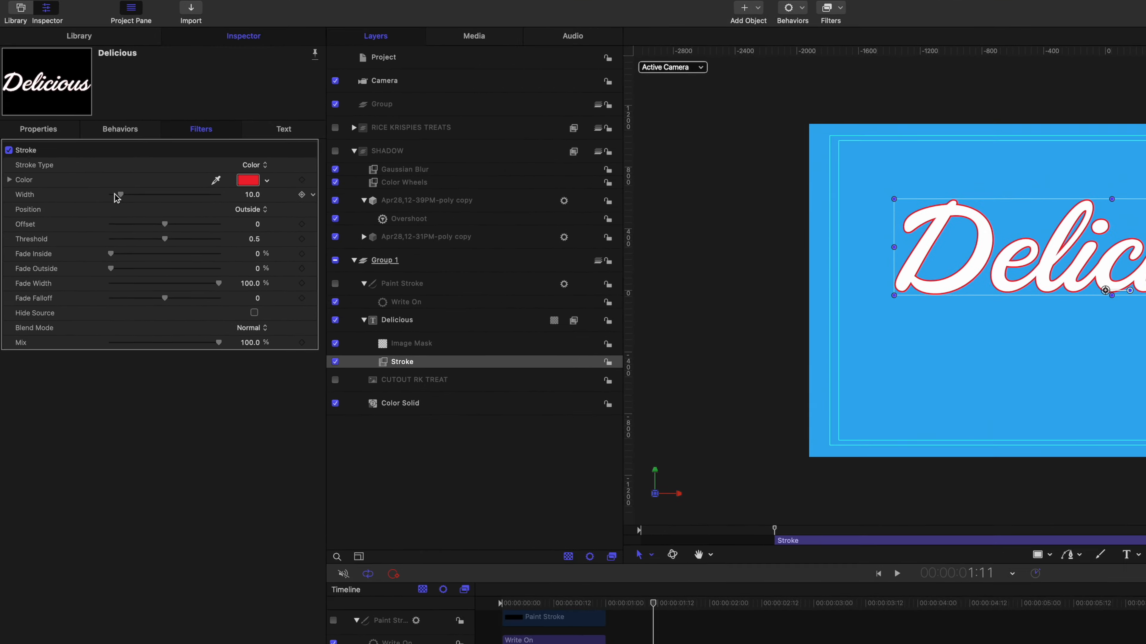
Set the Stroke filter's width to 1 and add an Overshoot parameter behavior to that width.
{"action": "left_click_drag", "start_coordinate": [89, 164], "coordinate": [75, 165]}
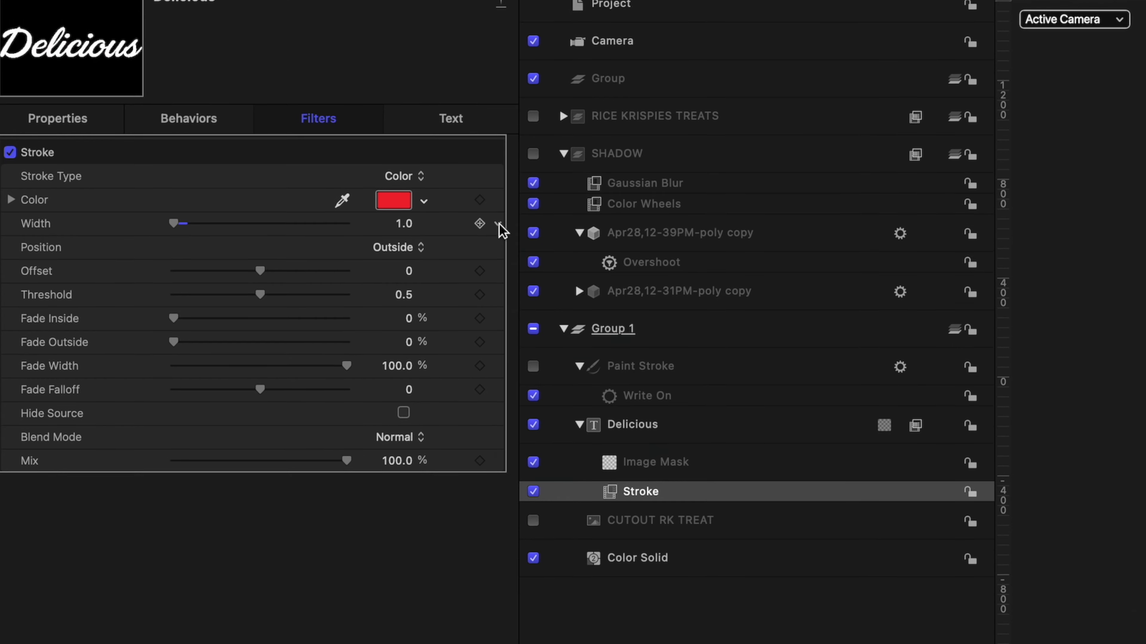
{"action": "left_click", "coordinate": [498, 262]}
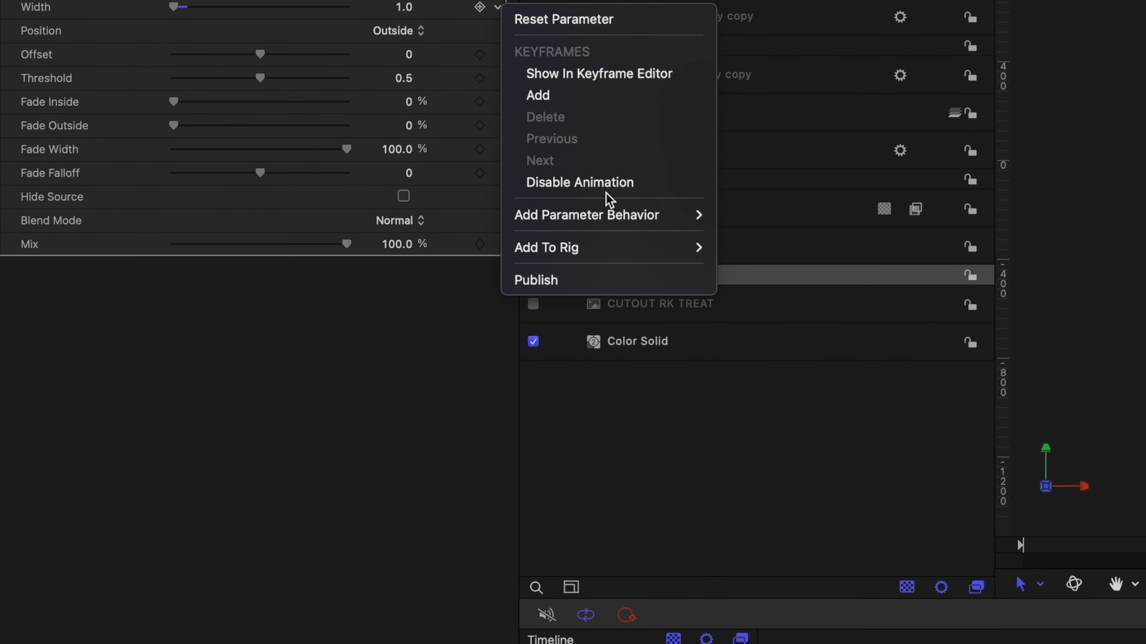
{"action": "mouse_move", "coordinate": [609, 222]}
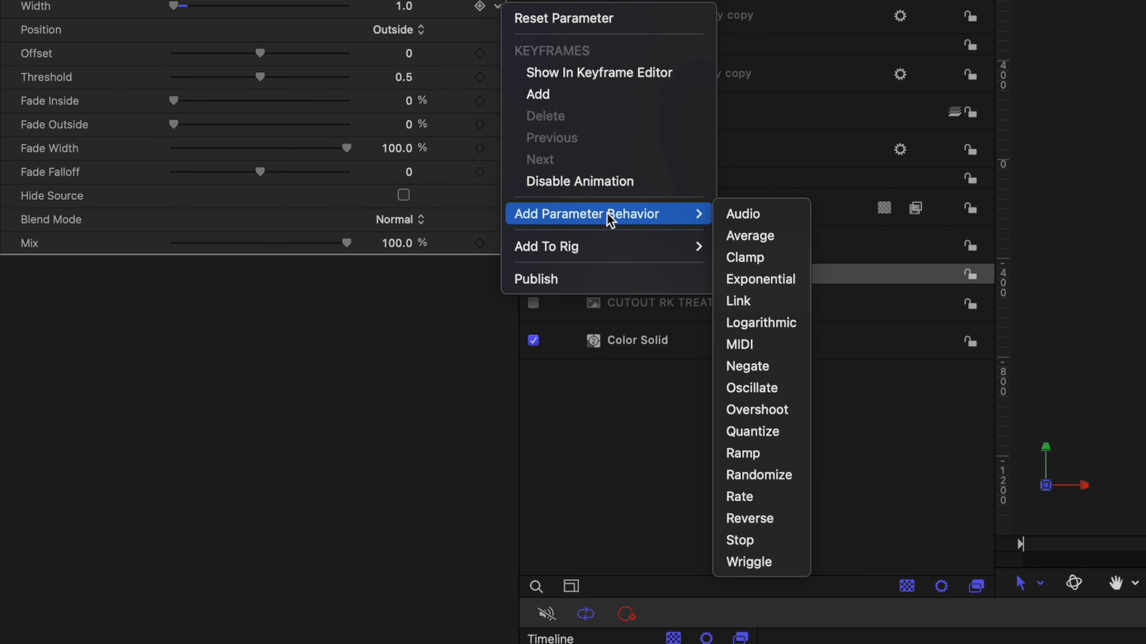
{"action": "left_click", "coordinate": [782, 420]}
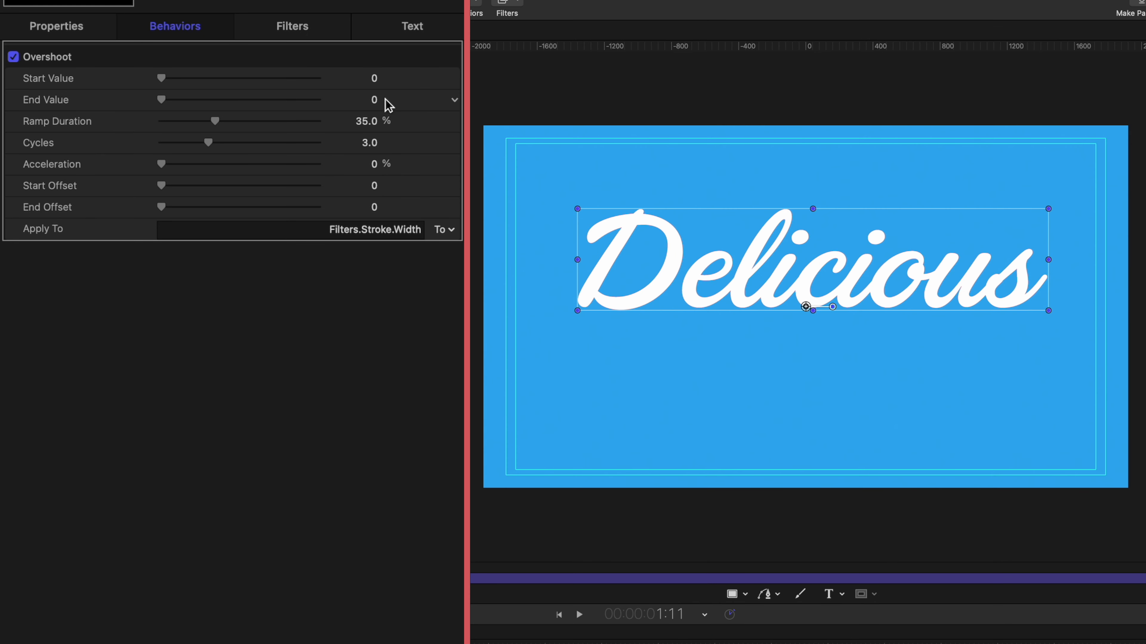
Set the stroke width Overshoot's End Value to 29 and its Ramp Duration to 3.21%.
{"action": "left_click", "coordinate": [373, 101]}
{"action": "type", "text": "29"}
{"action": "key", "text": "Return"}
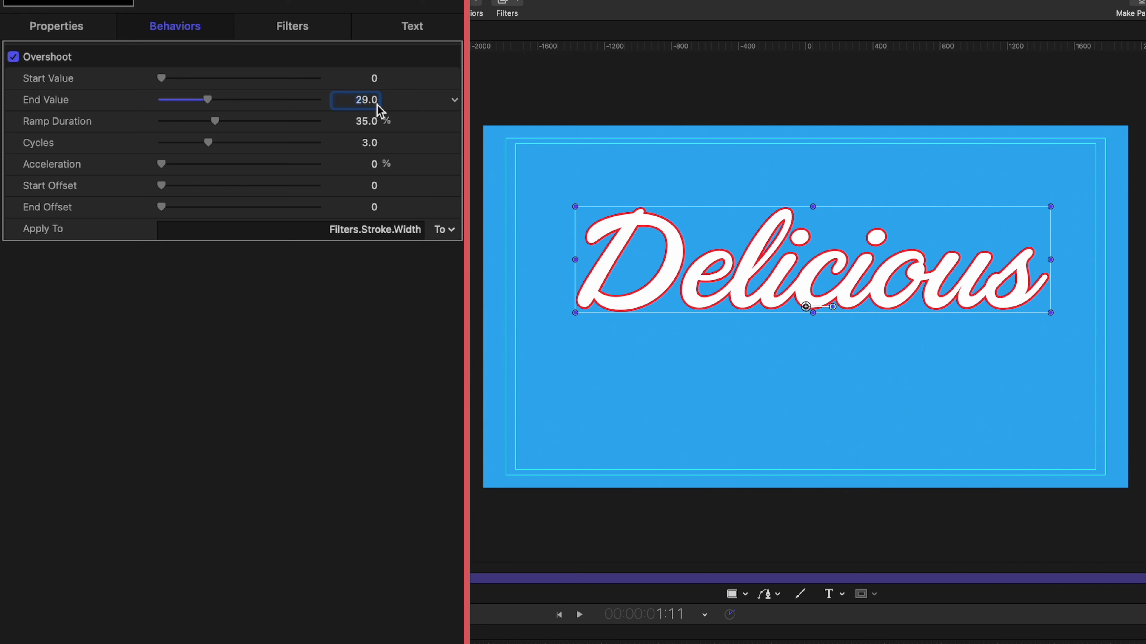
{"action": "left_click", "coordinate": [371, 122]}
{"action": "type", "text": "3."}
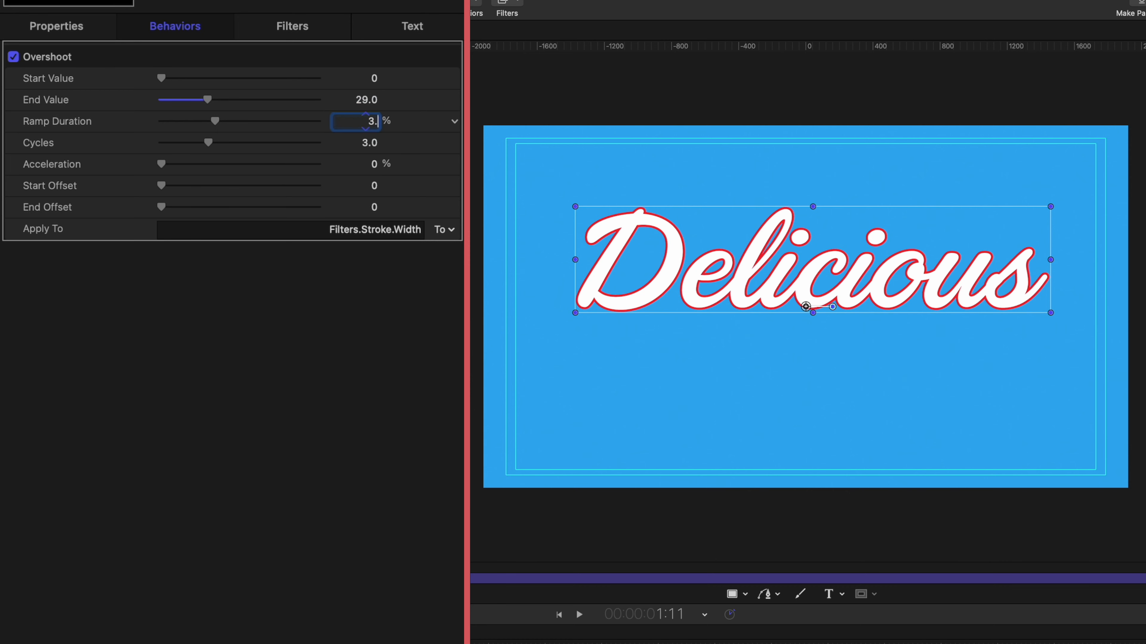
{"action": "type", "text": "21"}
{"action": "key", "text": "Return"}
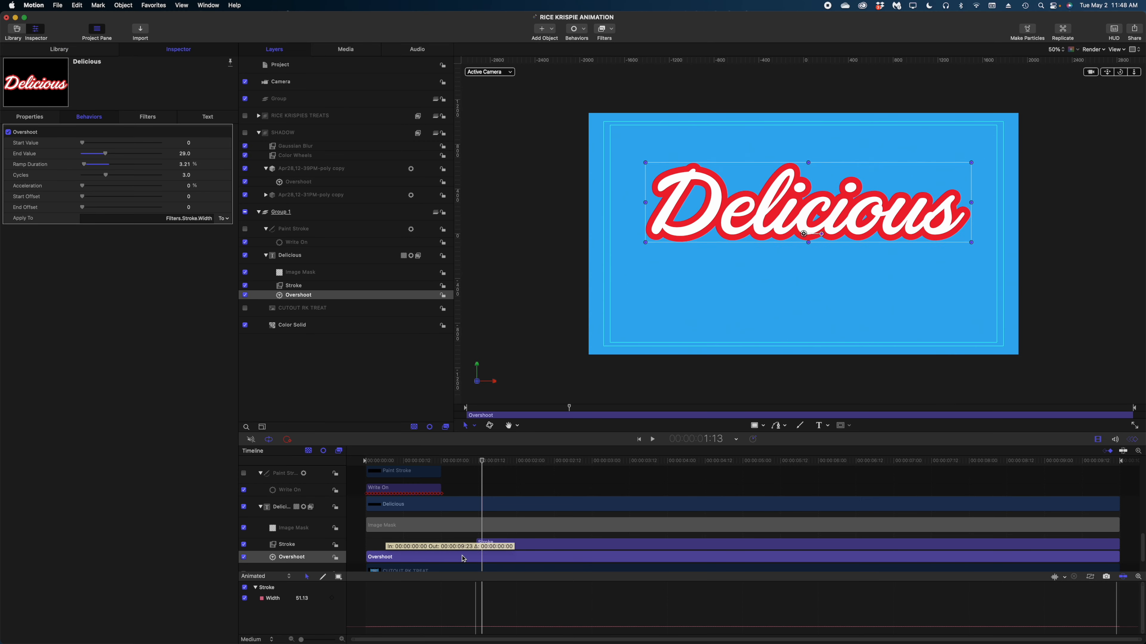
Move the Overshoot behavior to begin with the Stroke filter at 1:11 and set its End Offset to 201.
{"action": "left_click_drag", "start_coordinate": [513, 561], "coordinate": [539, 575]}
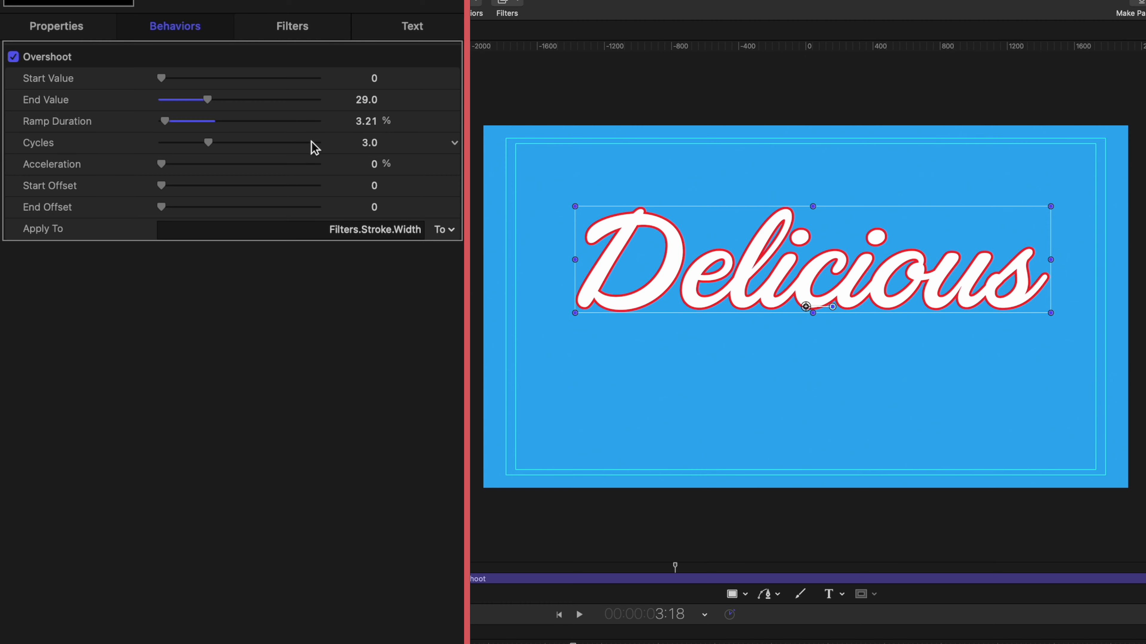
{"action": "left_click", "coordinate": [376, 209]}
{"action": "key", "text": "Return"}
With the RICE KRISPIES TREATS and SHADOW groups turned back on, raise Delicious with its Paint Stroke and lower the treats group slightly.
{"action": "left_click", "coordinate": [245, 116]}
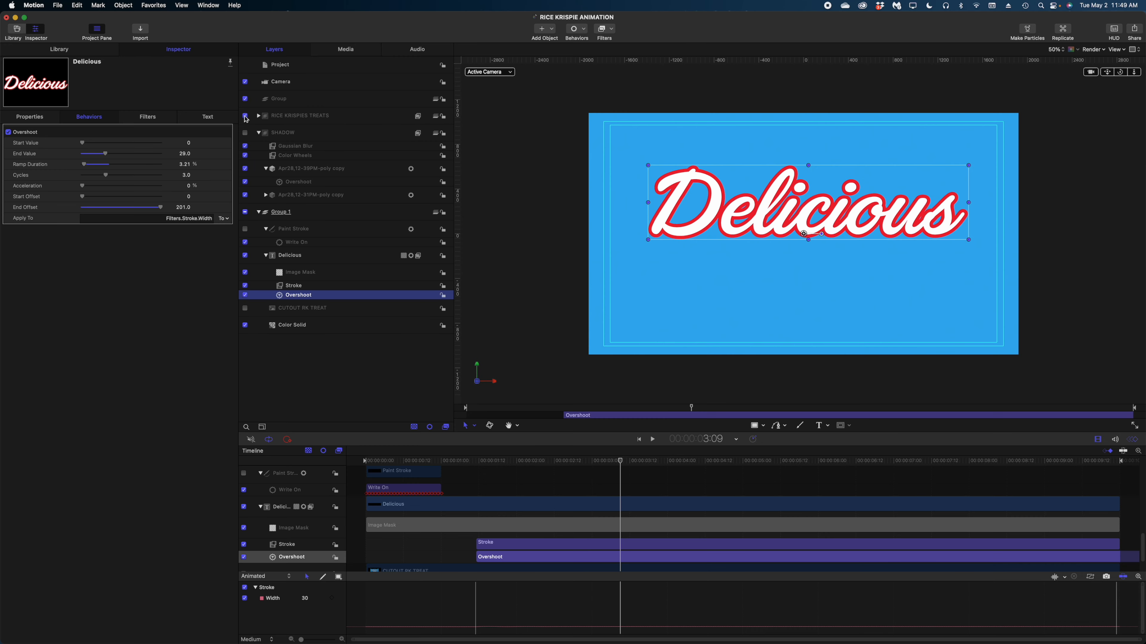
{"action": "left_click", "coordinate": [245, 132]}
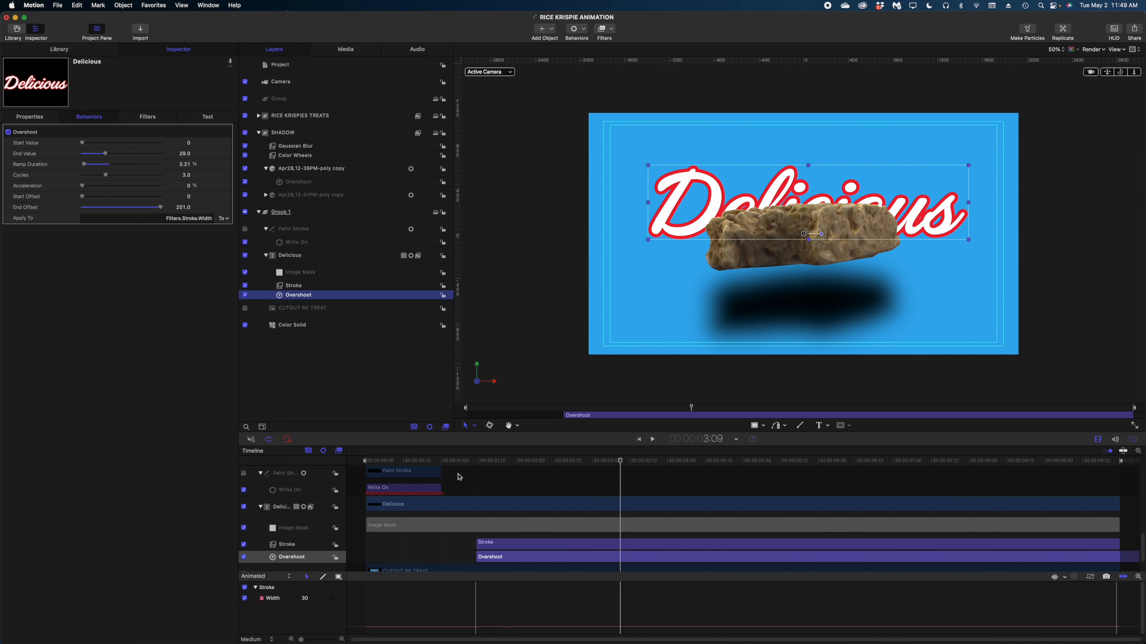
{"action": "left_click", "coordinate": [339, 256]}
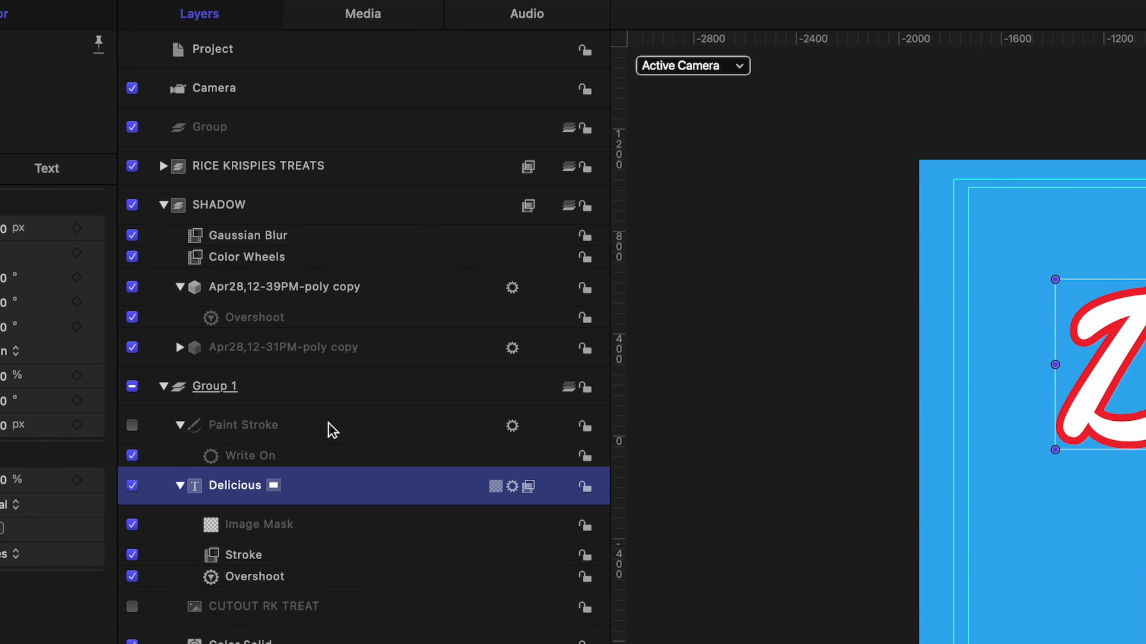
{"action": "left_click", "coordinate": [332, 430], "text": "super"}
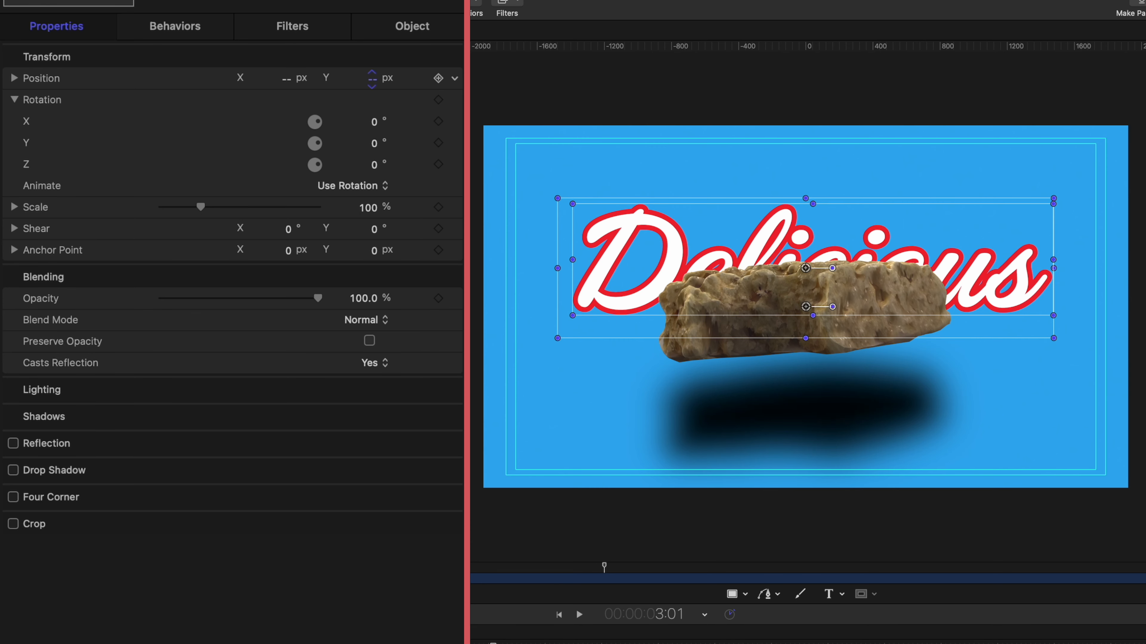
{"action": "mouse_move", "coordinate": [372, 77]}
{"action": "left_mouse_down"}
{"action": "mouse_move", "coordinate": [406, 78]}
{"action": "mouse_move", "coordinate": [371, 86]}
{"action": "left_mouse_up"}
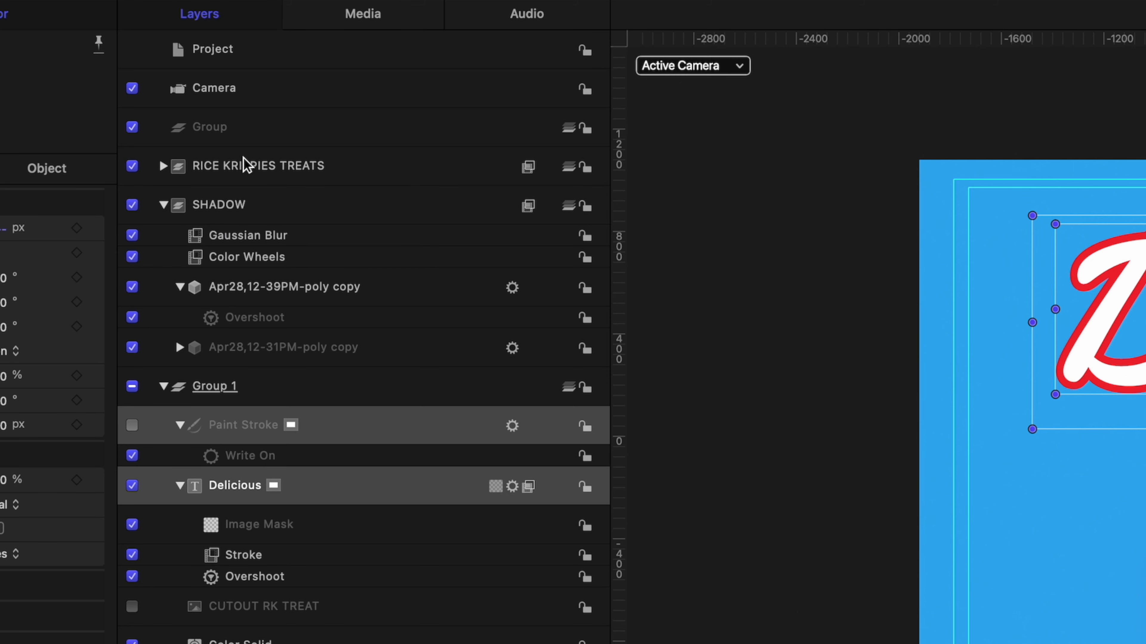
{"action": "left_click", "coordinate": [246, 167]}
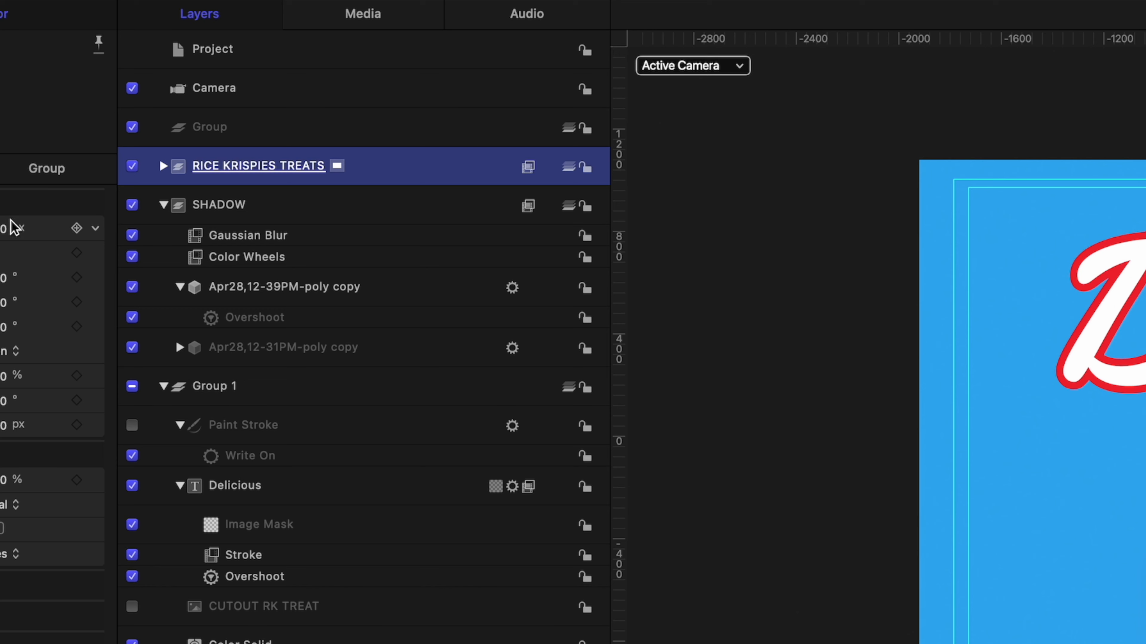
{"action": "left_click_drag", "start_coordinate": [4, 228], "coordinate": [4, 235]}
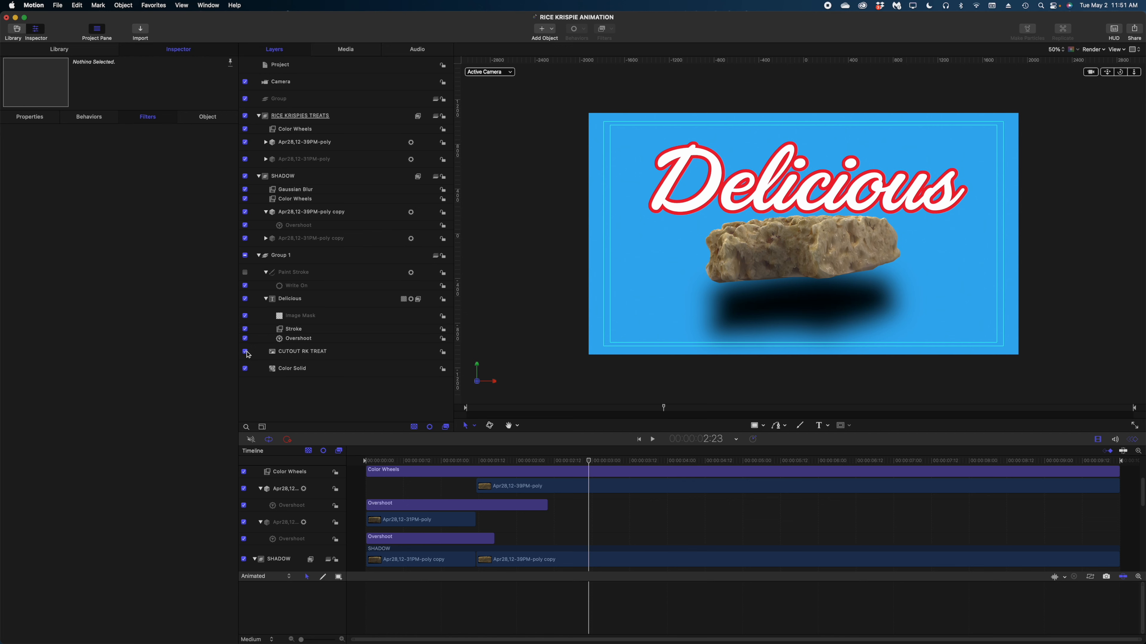
Shrink the CUTOUT RK TREAT image into the frame's lower-left corner and place its layer above the RICE KRISPIES TREATS group.
{"action": "left_click", "coordinate": [294, 350]}
{"action": "left_click_drag", "start_coordinate": [1018, 113], "coordinate": [675, 263]}
{"action": "left_click_drag", "start_coordinate": [302, 354], "coordinate": [300, 112]}
Enable a drop shadow on the package image with opacity 95.58%, blur 96 and distance 50.
{"action": "left_click", "coordinate": [7, 338]}
{"action": "left_click", "coordinate": [215, 339]}
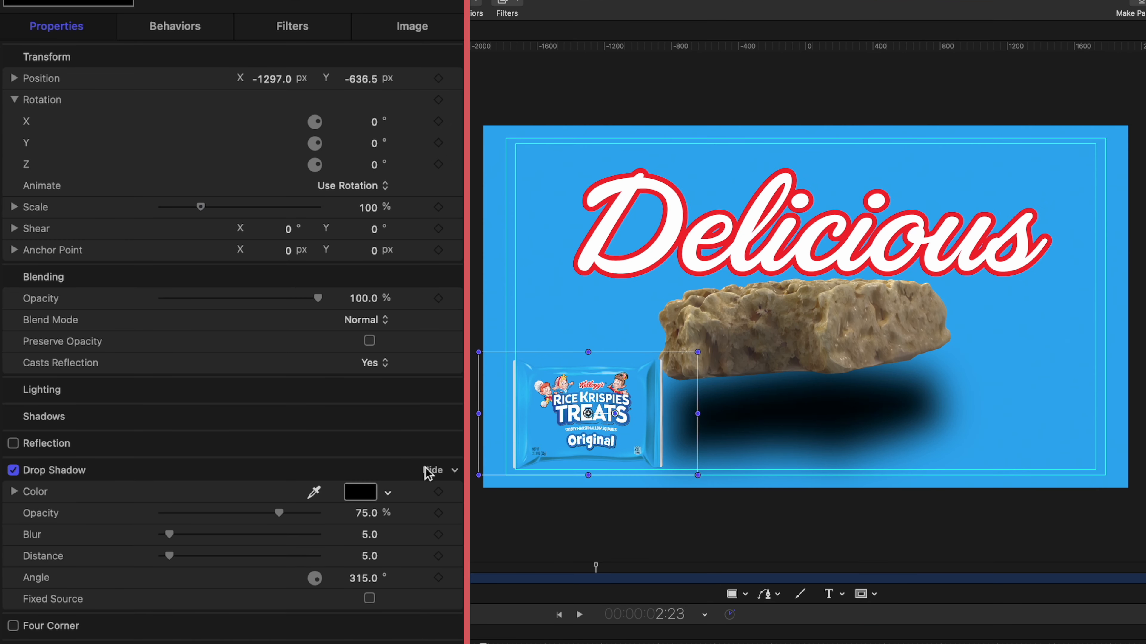
{"action": "left_click_drag", "start_coordinate": [170, 556], "coordinate": [231, 533]}
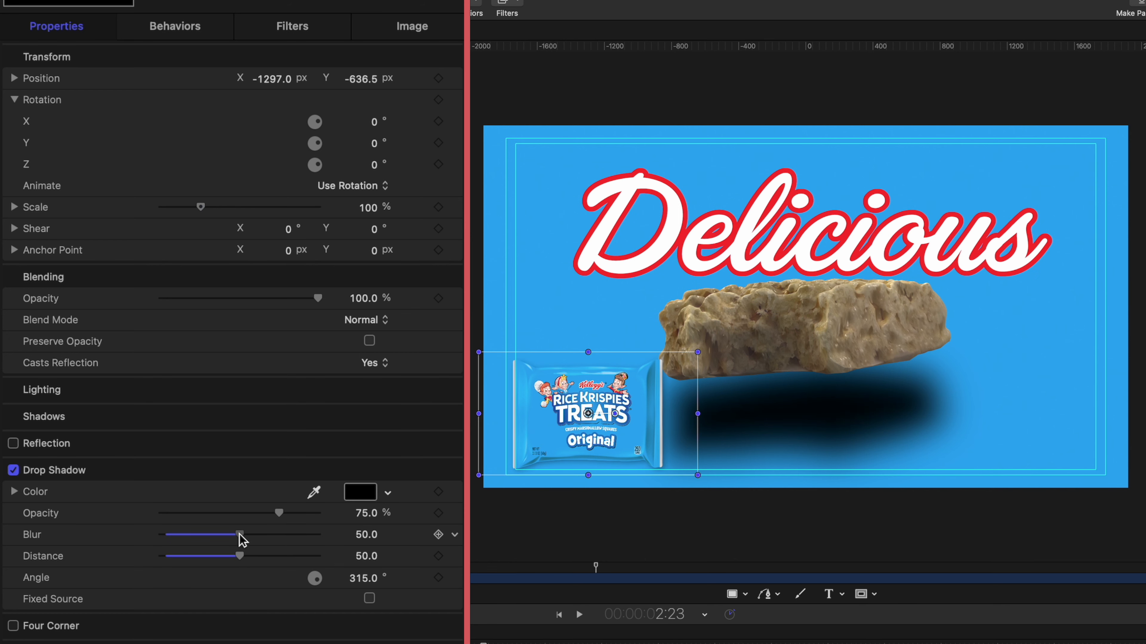
{"action": "key", "text": "space"}
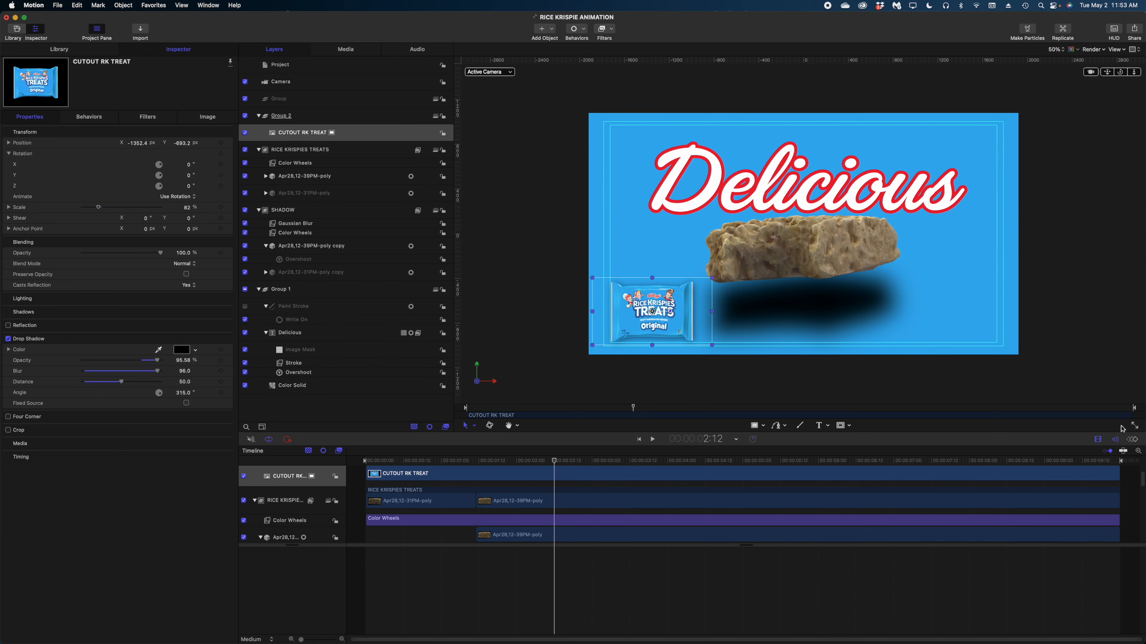
Bring the cinematic-whoosh and potato-chips-crunch MP3 files from Finder's POLYCAM folder into the Motion timeline, with the crunch starting at 1:11.
{"action": "left_click", "coordinate": [221, 629]}
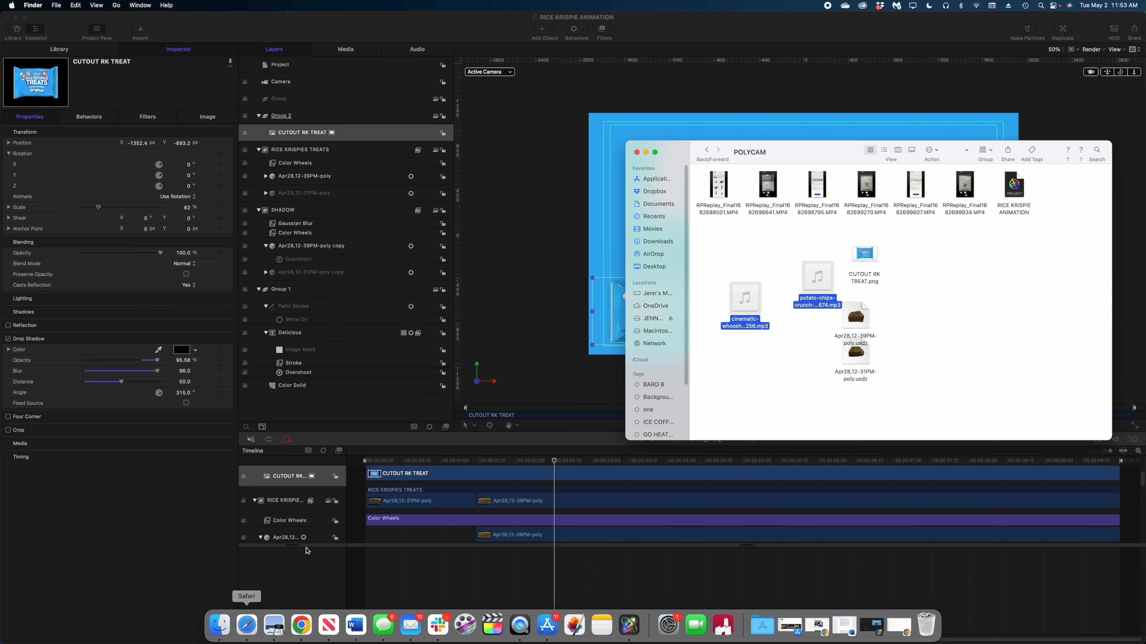
{"action": "left_click_drag", "start_coordinate": [742, 315], "coordinate": [399, 553]}
{"action": "left_click", "coordinate": [438, 597]}
{"action": "left_click", "coordinate": [460, 612]}
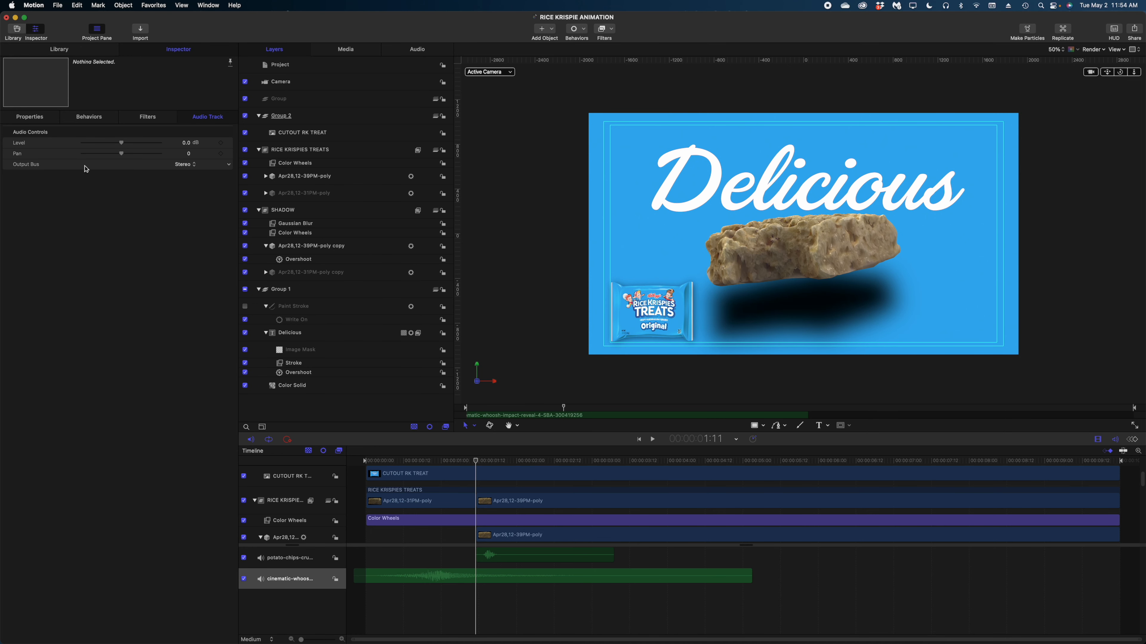
Set the playback speed of the cinematic-whoosh audio track to 200% in its timing properties.
{"action": "left_click", "coordinate": [35, 120]}
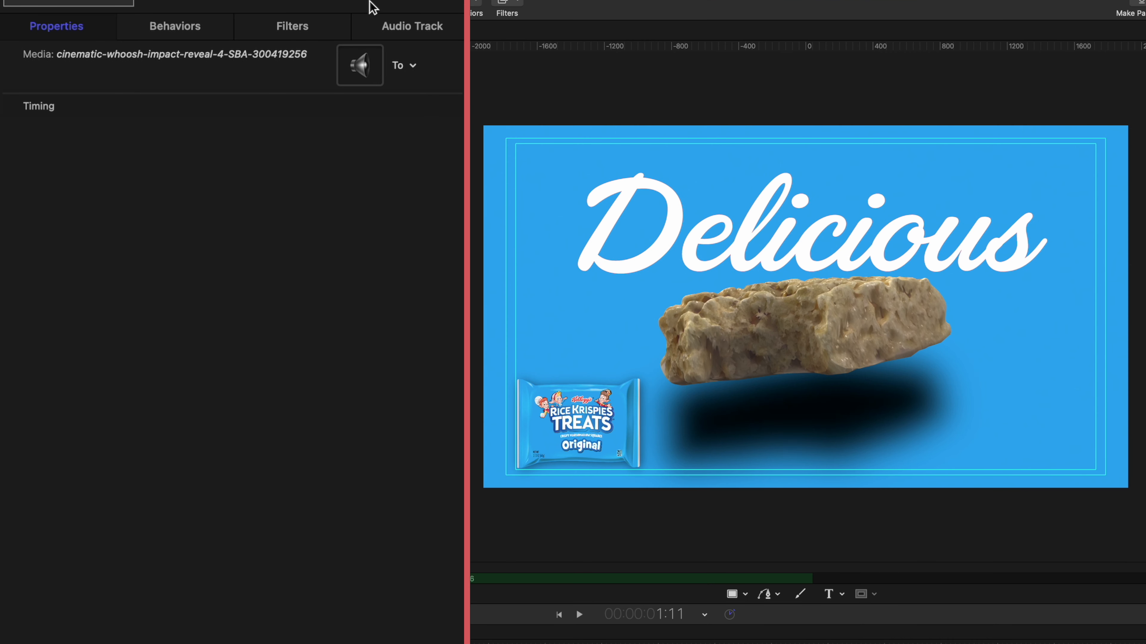
{"action": "left_click", "coordinate": [433, 107]}
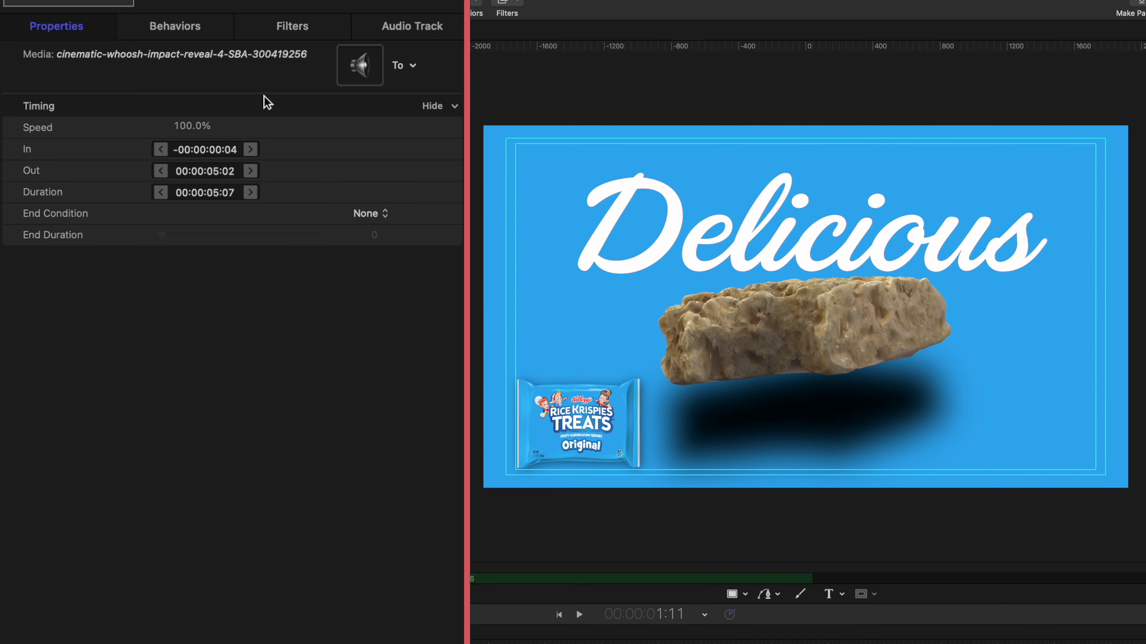
{"action": "left_click", "coordinate": [192, 128]}
{"action": "type", "text": "200"}
{"action": "key", "text": "Return"}
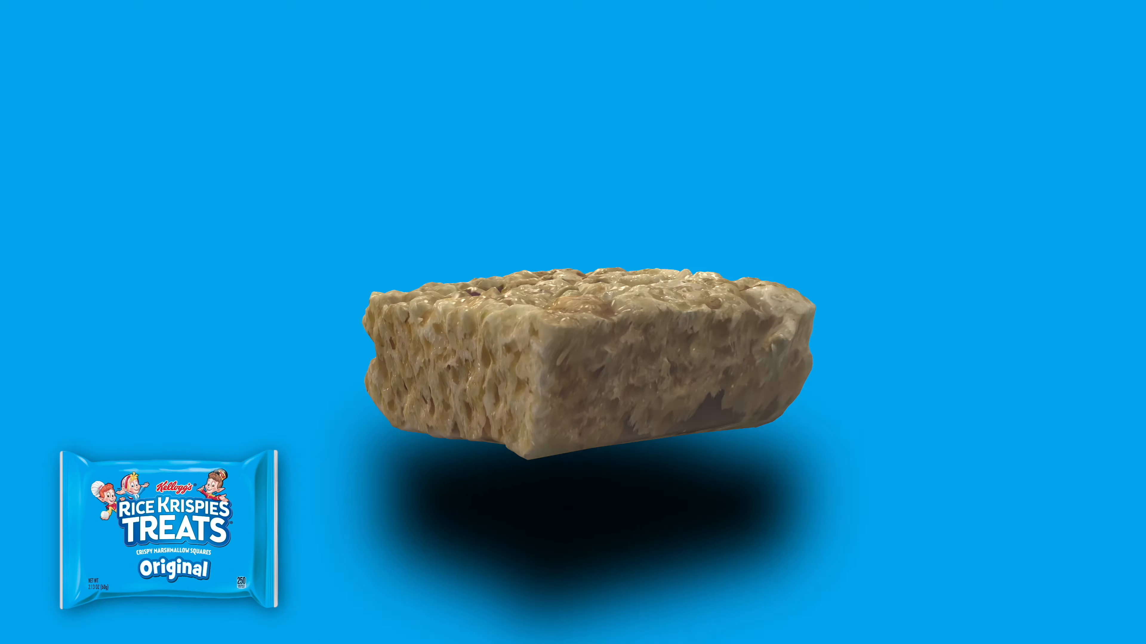